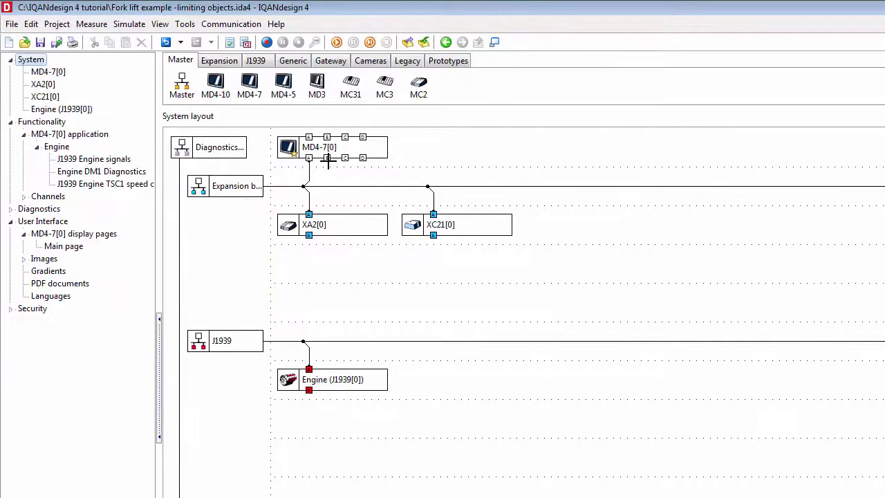
Step: Connect the MD4-7[0] module to the J1939 bus in the System layout
left_click(328, 159)
mouse_move(329, 165)
left_mouse_down()
mouse_move(354, 375)
mouse_move(358, 351)
left_mouse_up()
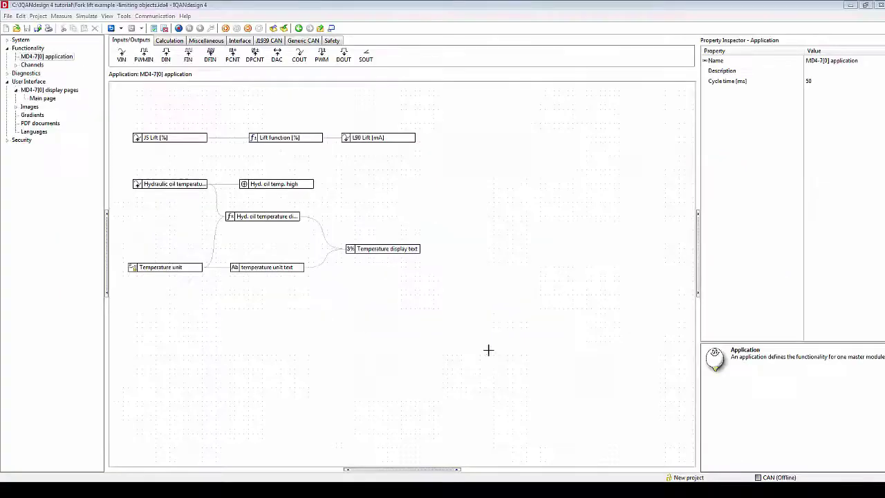
Step: Shift the temperature channels lower, then create a function group named 'Engine' and open it
left_click_drag(476, 334, 184, 221)
left_click(168, 192)
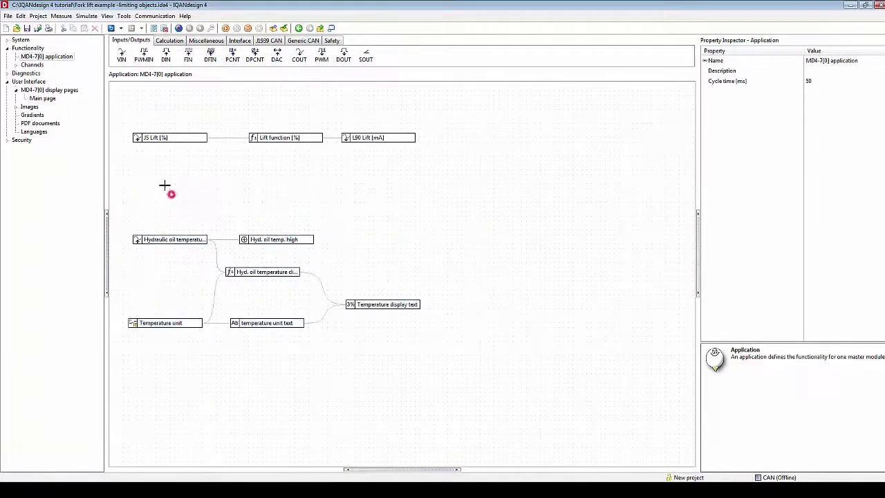
right_click(150, 167)
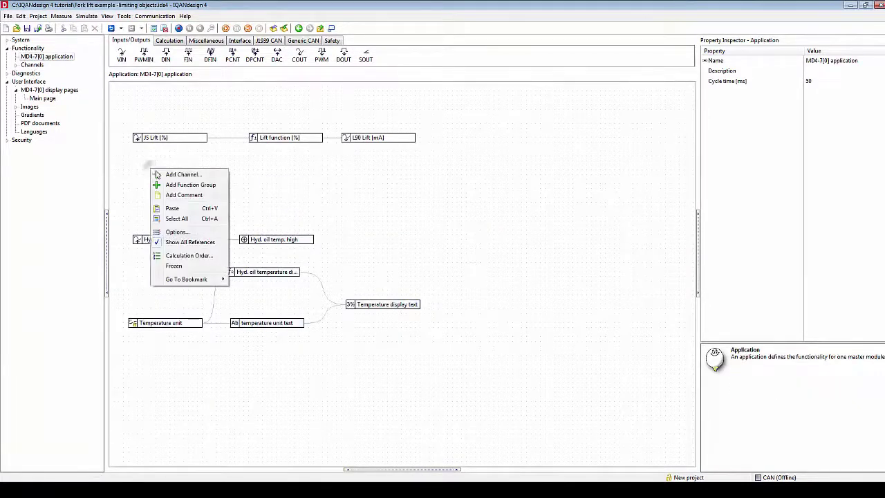
left_click(181, 185)
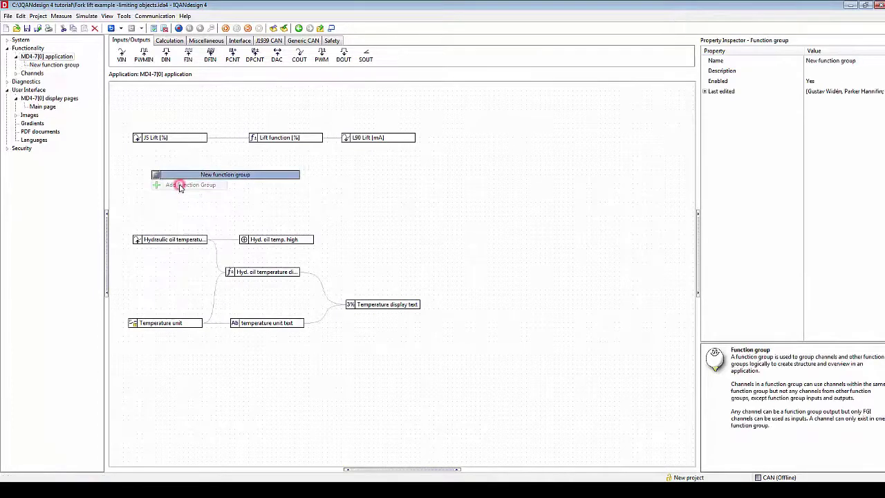
left_click(828, 67)
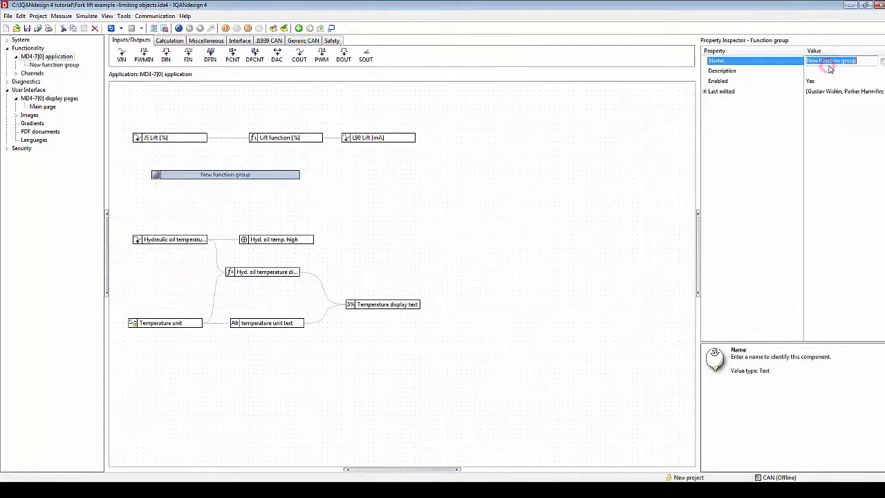
type("Engine")
key("Return")
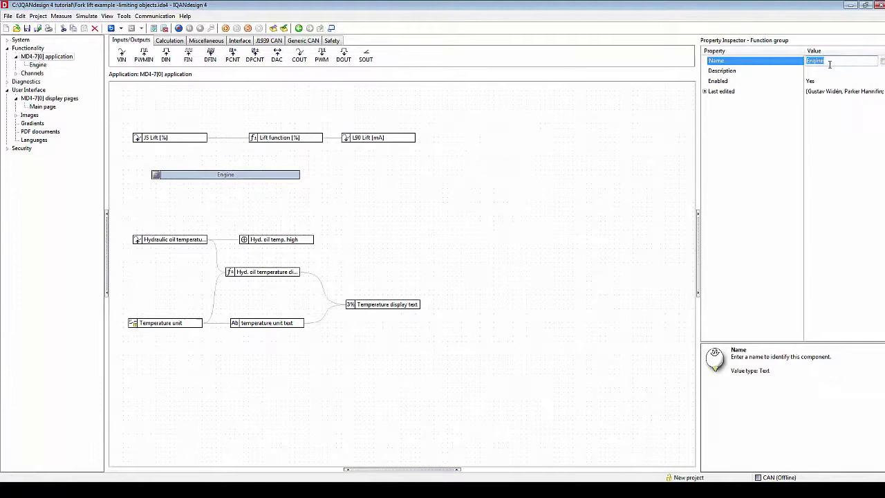
double_click(277, 173)
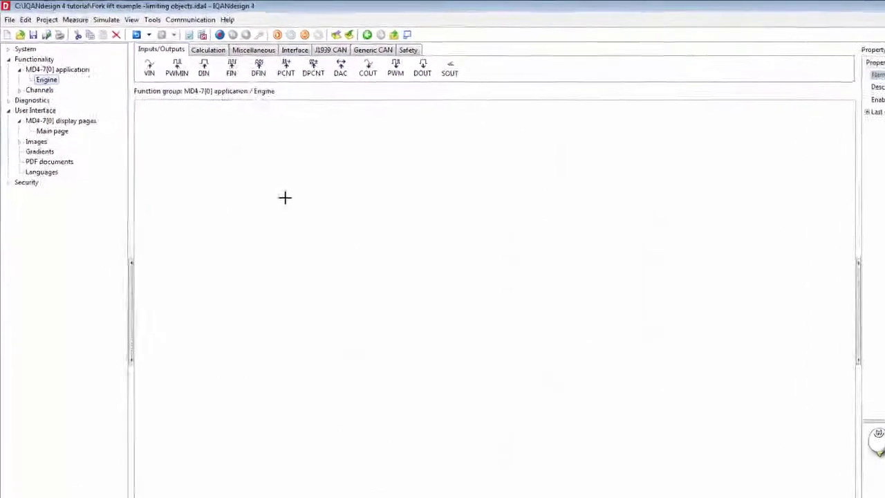
Step: Import J1939 Engine.ids4 from the Solution Library into the Engine group
left_click(13, 26)
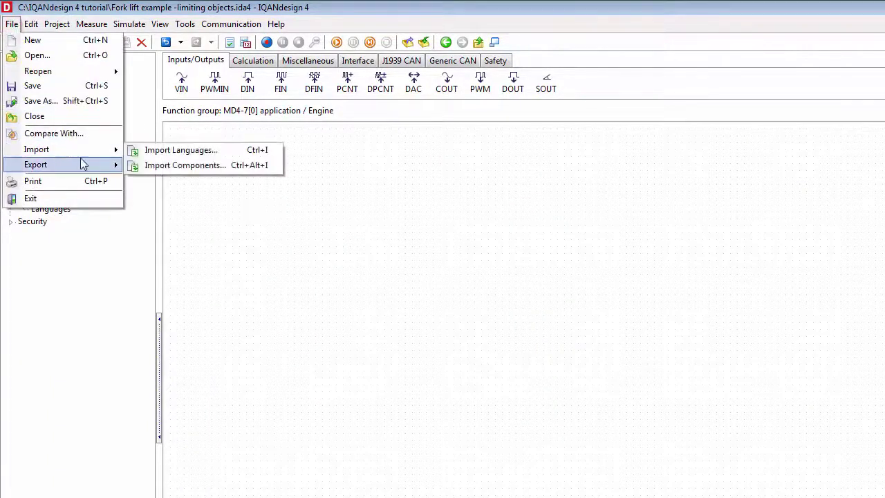
left_click(168, 167)
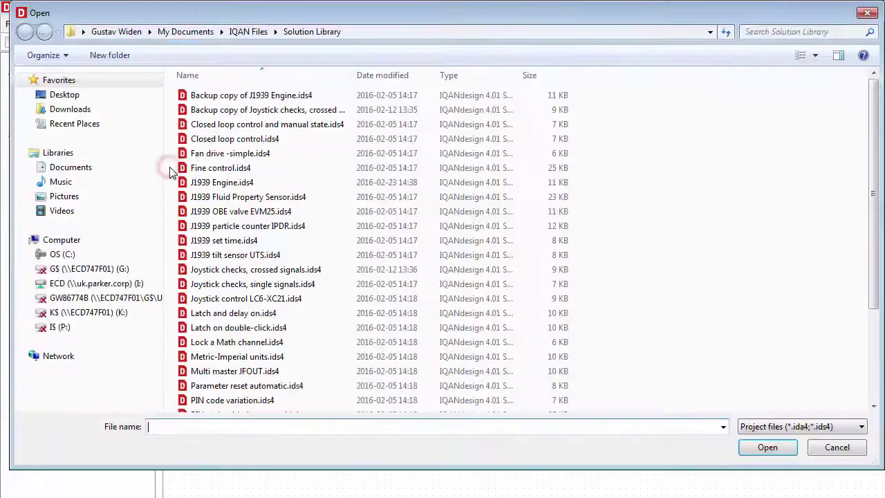
left_click(267, 183)
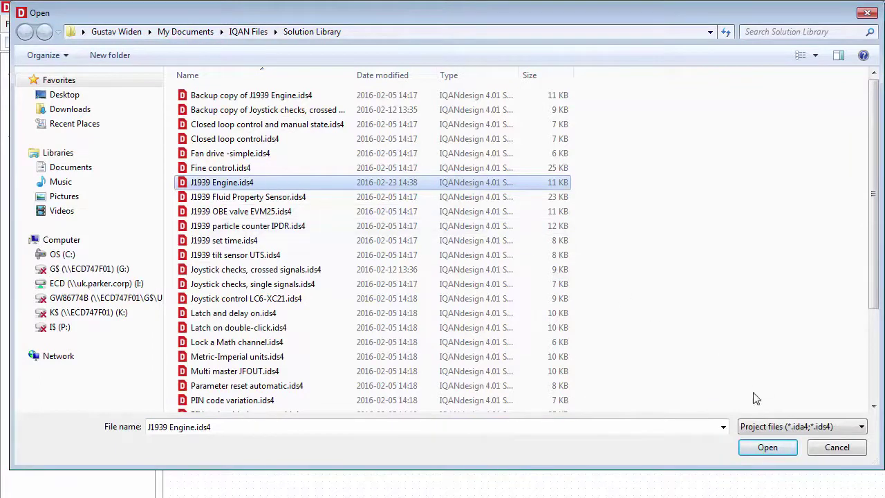
left_click(759, 453)
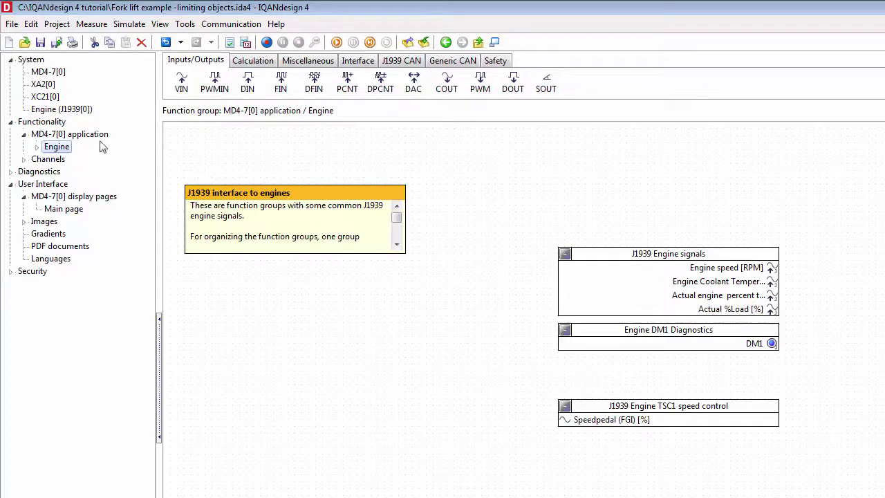
Step: Open J1939 Engine signals and inspect the Engine speed [RPM] channel and EEC #1 message
double_click(642, 288)
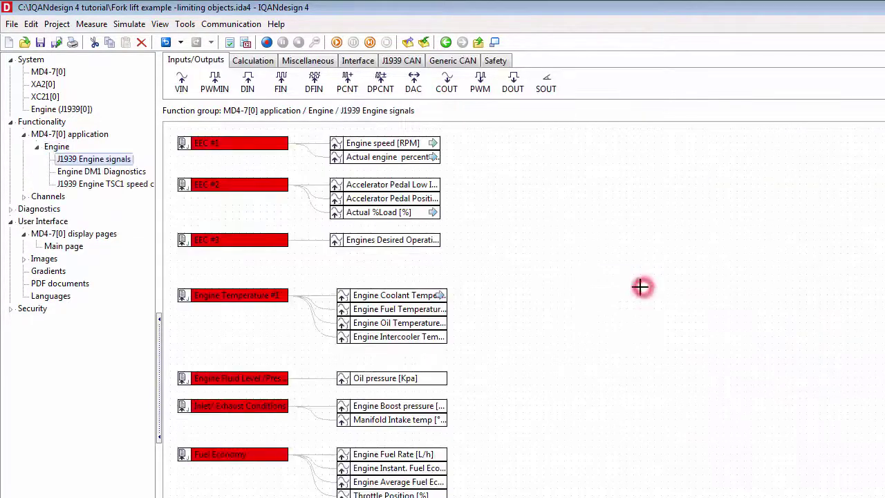
left_click(373, 146)
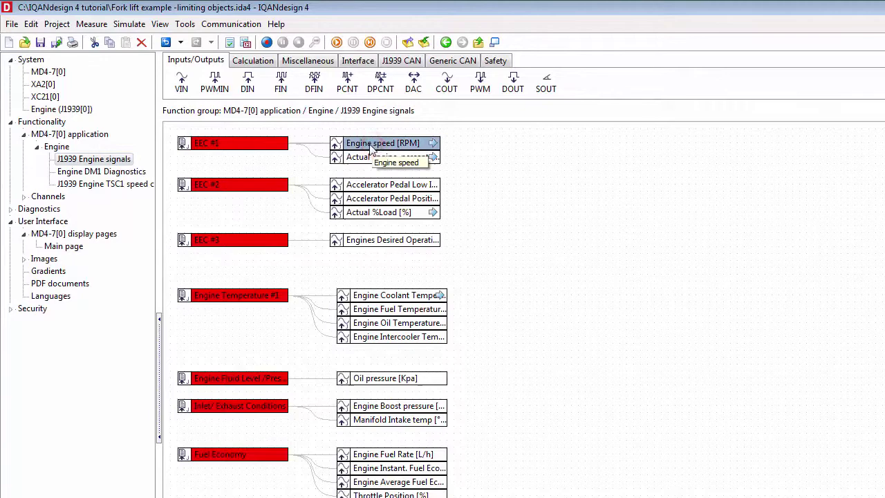
left_click(154, 84)
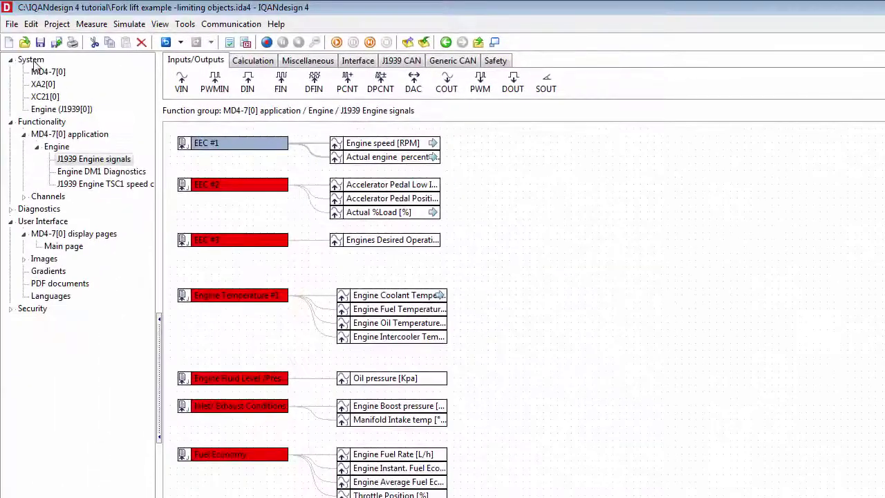
Step: Wire MD4-7[0] to the J1939 bus in System layout and return to J1939 Engine signals
left_click(31, 60)
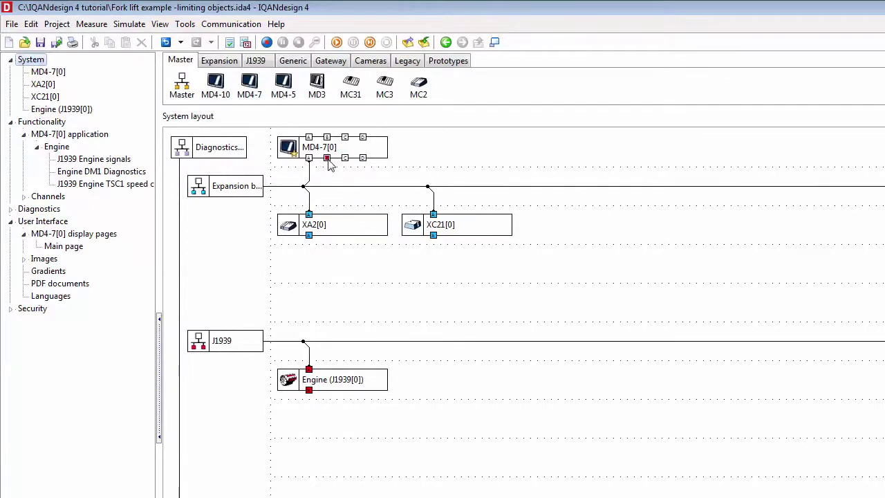
left_click_drag(329, 162, 357, 345)
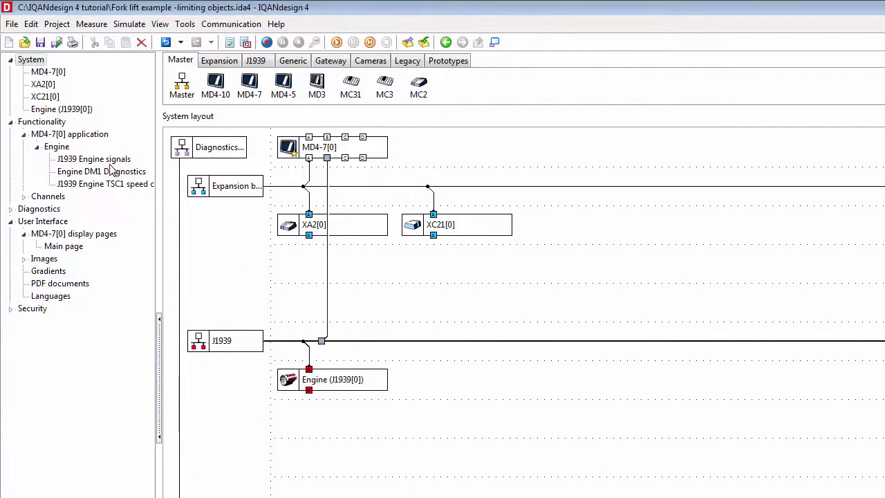
left_click(108, 161)
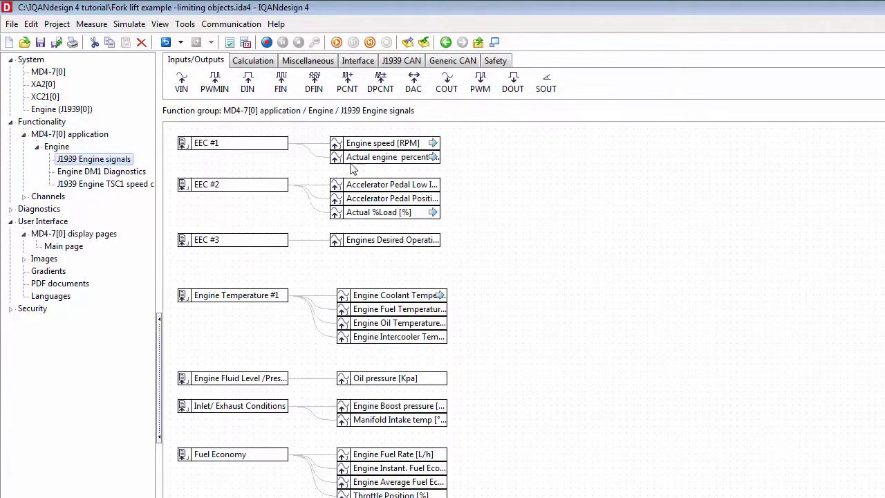
Step: Set the Engine speed [RPM] channel scope to Public and return to the MD4-7[0] application
left_click(398, 145)
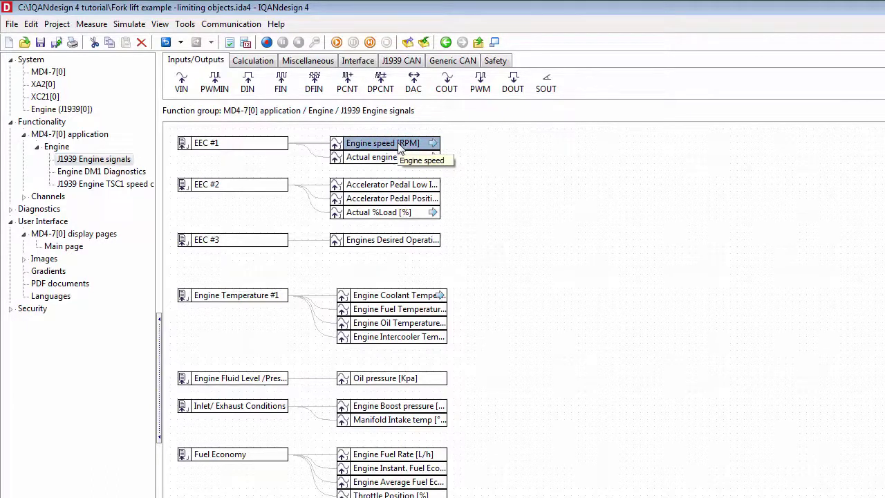
right_click(398, 144)
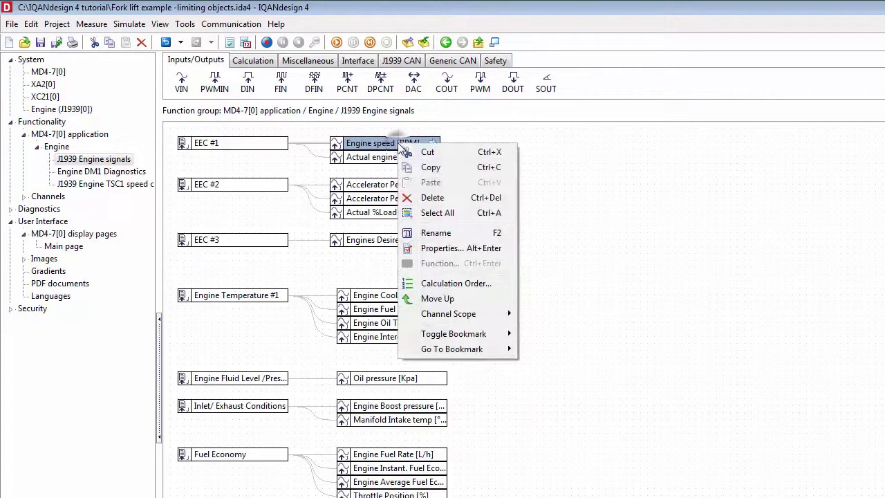
mouse_move(477, 320)
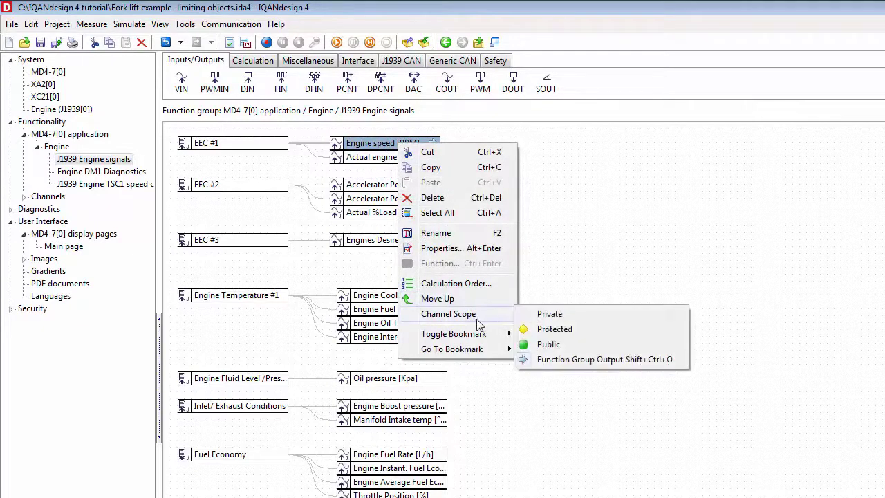
left_click(559, 344)
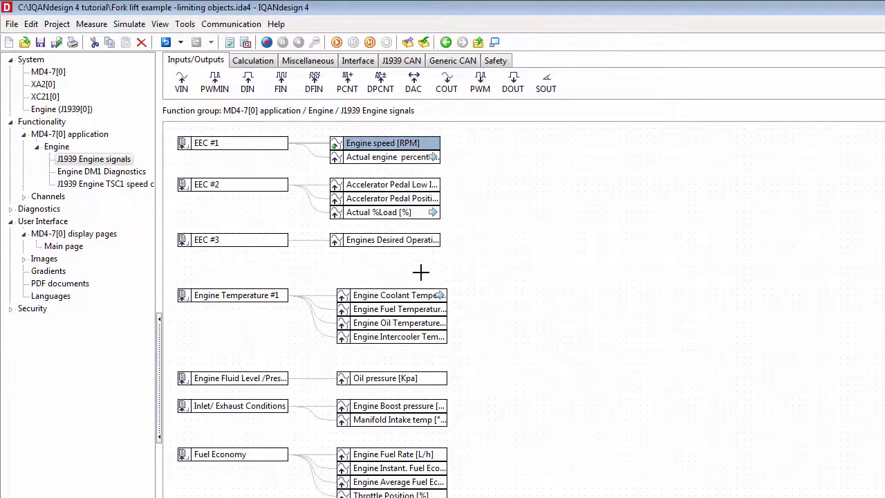
left_click(90, 135)
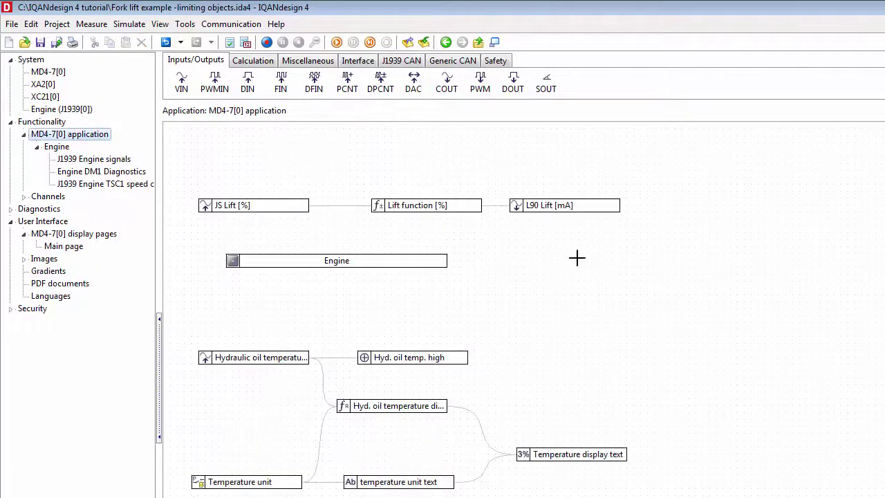
Step: Add another function group and name it 'Lift function'
right_click(537, 249)
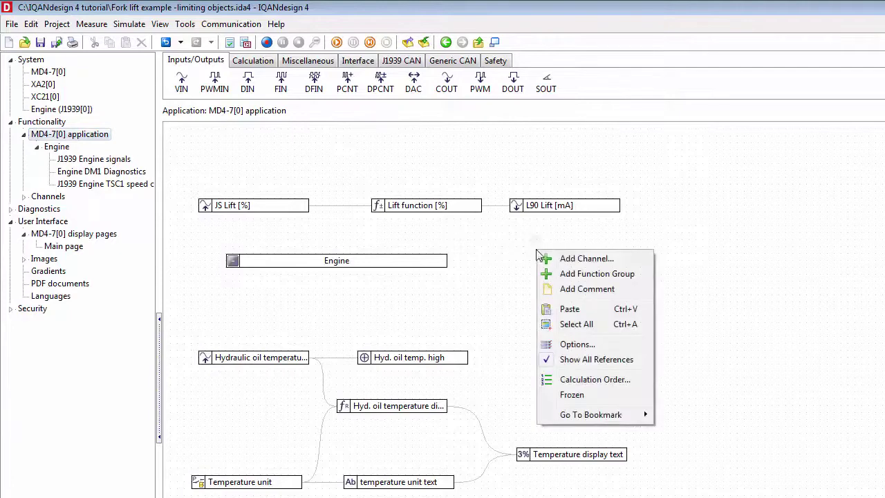
left_click(551, 266)
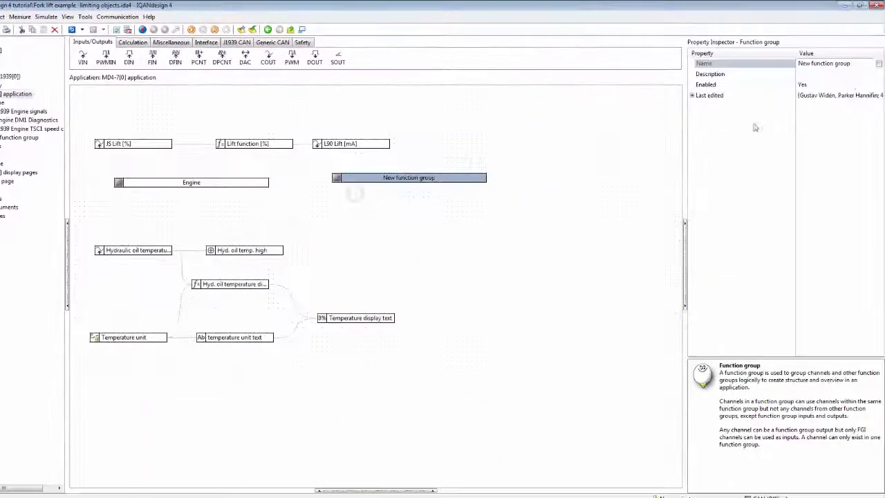
left_click(860, 64)
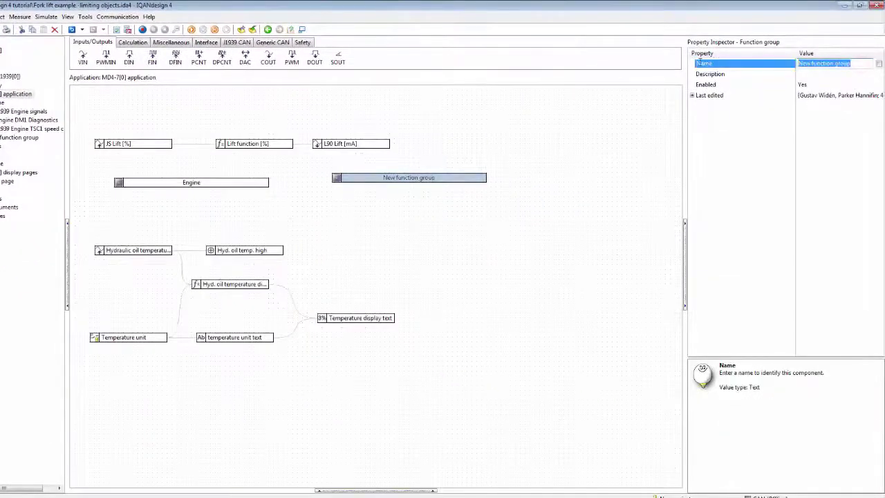
type("Lift function")
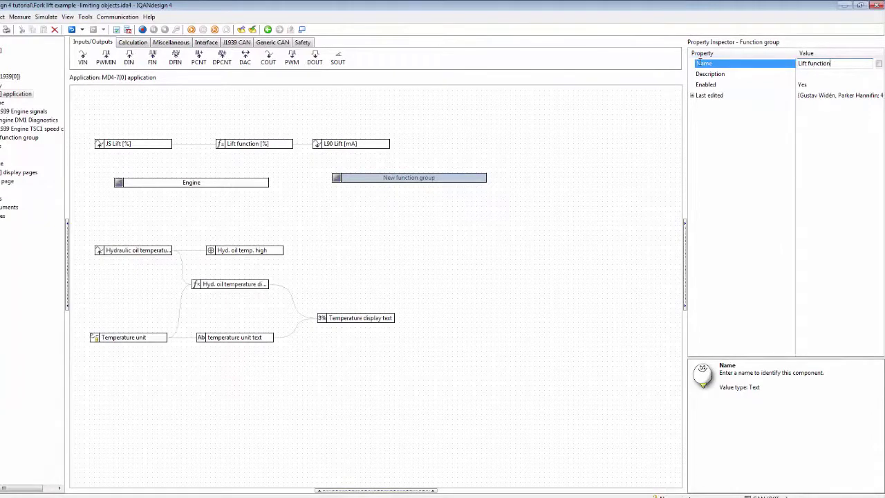
key("Return")
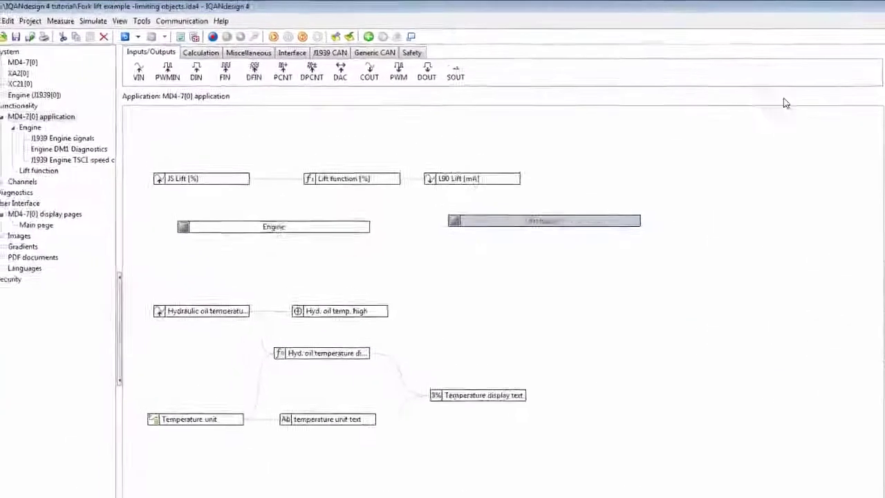
Step: Move the JS Lift, Lift function and L90 Lift blocks into the Lift function group
left_click(394, 157)
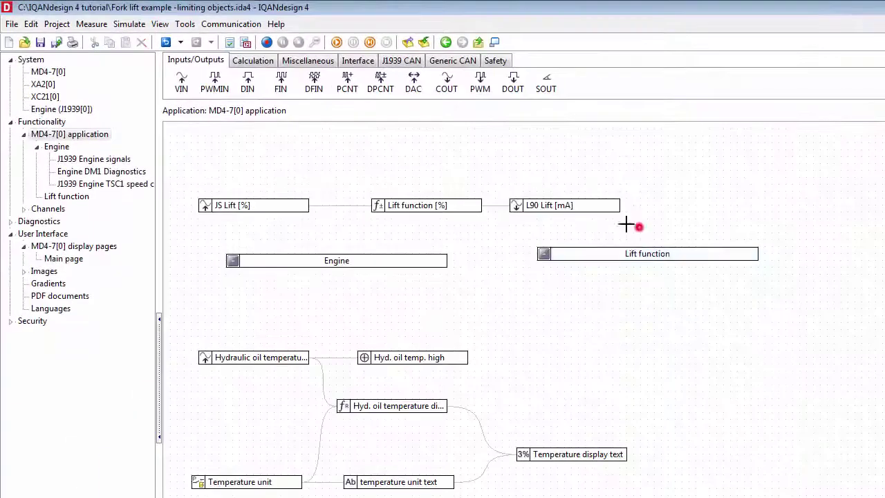
left_click_drag(626, 224, 256, 202)
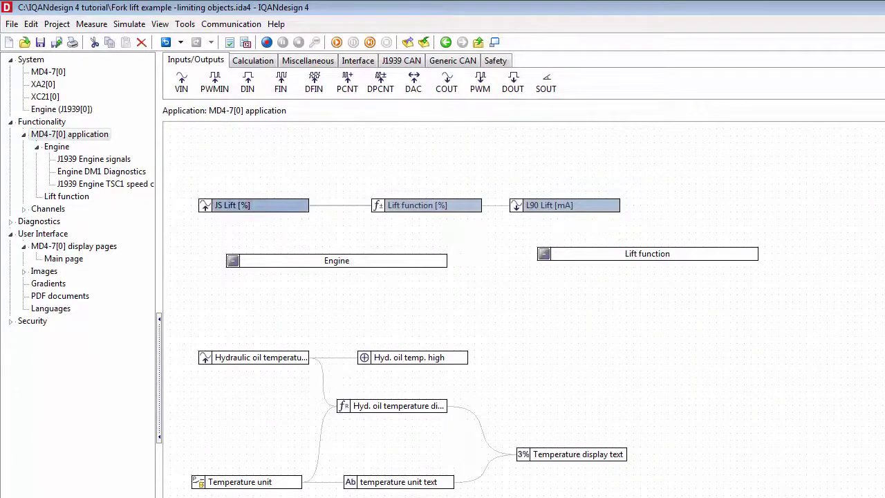
left_click_drag(246, 202, 87, 195)
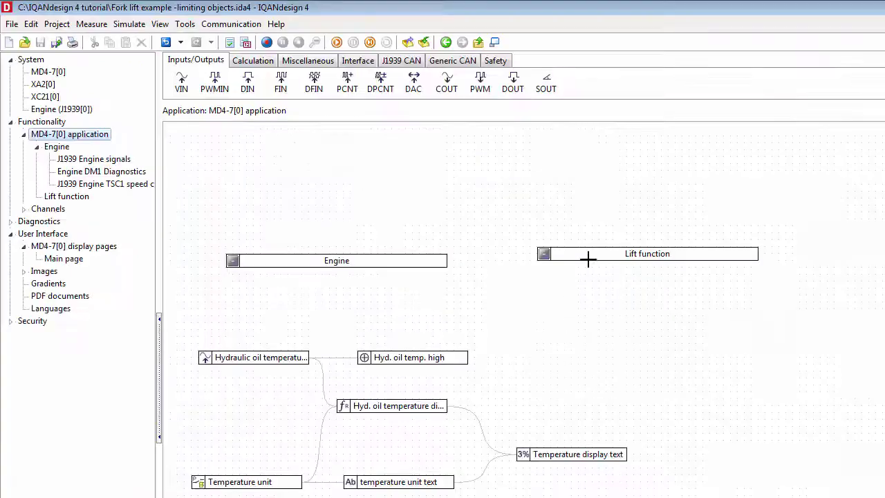
Step: Open the Lift function group, select the Lift function [%] channel and focus its Limiting + list
double_click(587, 257)
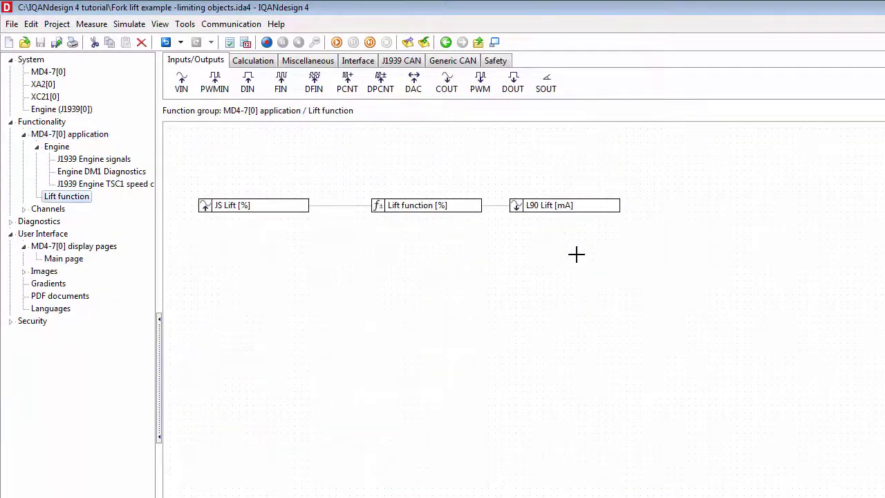
left_click(452, 209)
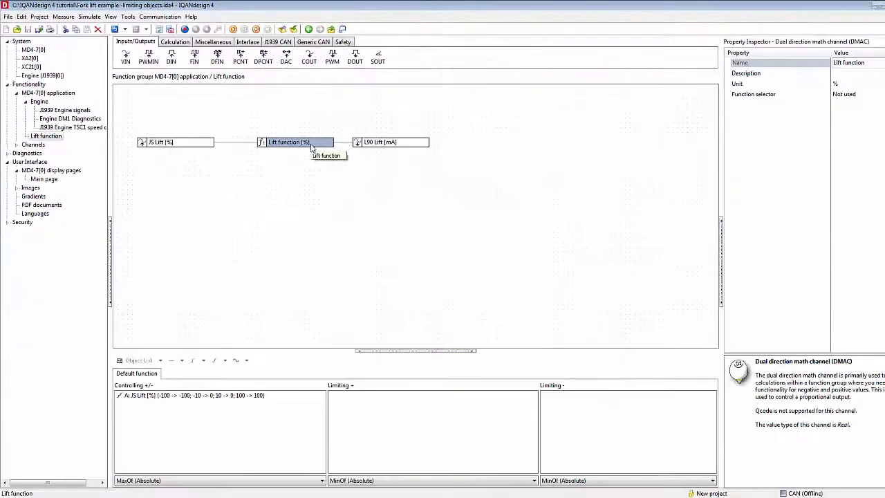
left_click(359, 418)
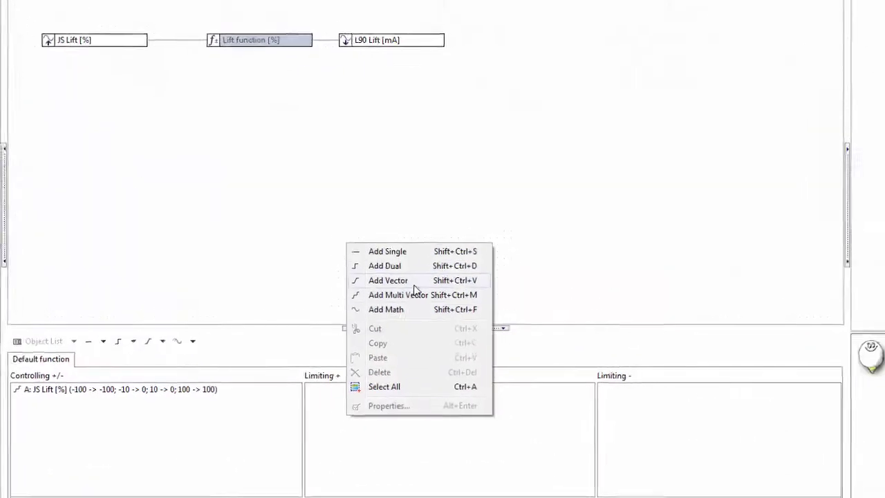
Step: Add a Limiting + vector fed by Engine speed [RPM] with points 700→20 and 1300→100
left_click(413, 282)
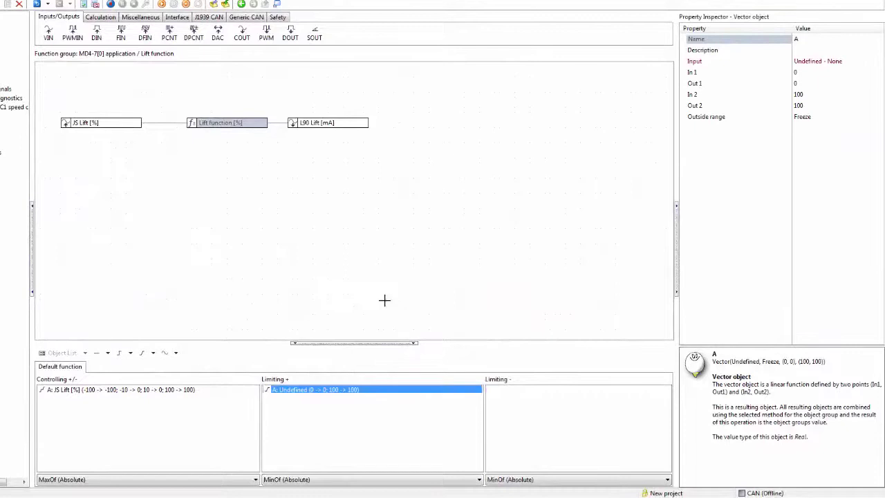
left_click(868, 65)
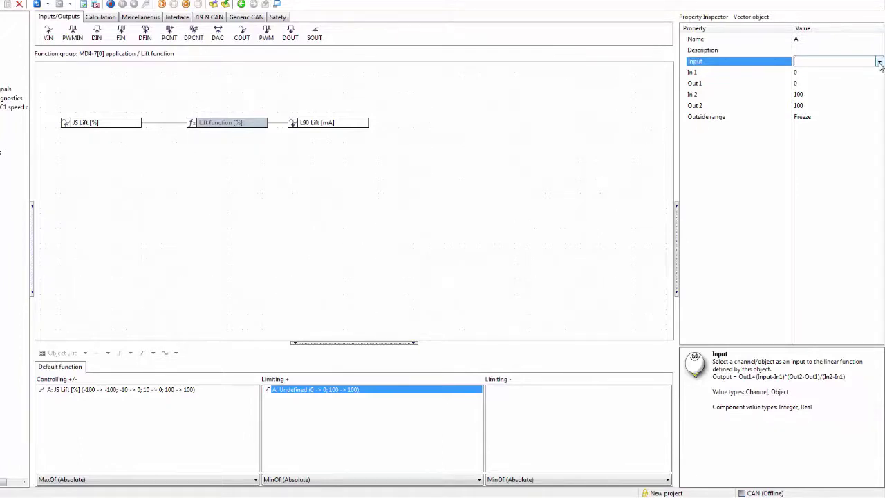
left_click(879, 63)
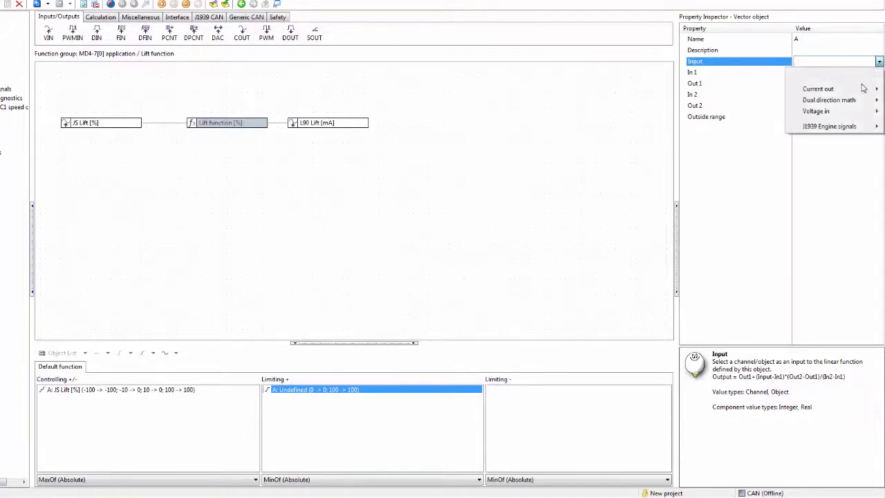
mouse_move(838, 131)
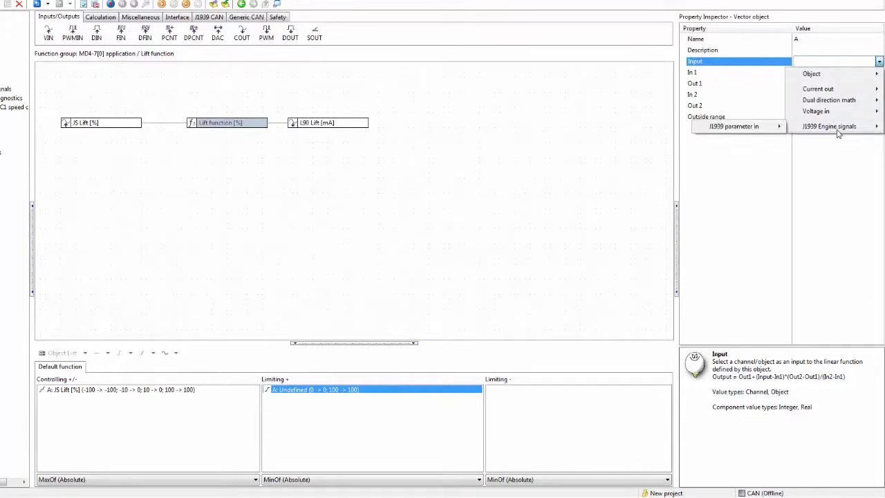
mouse_move(769, 131)
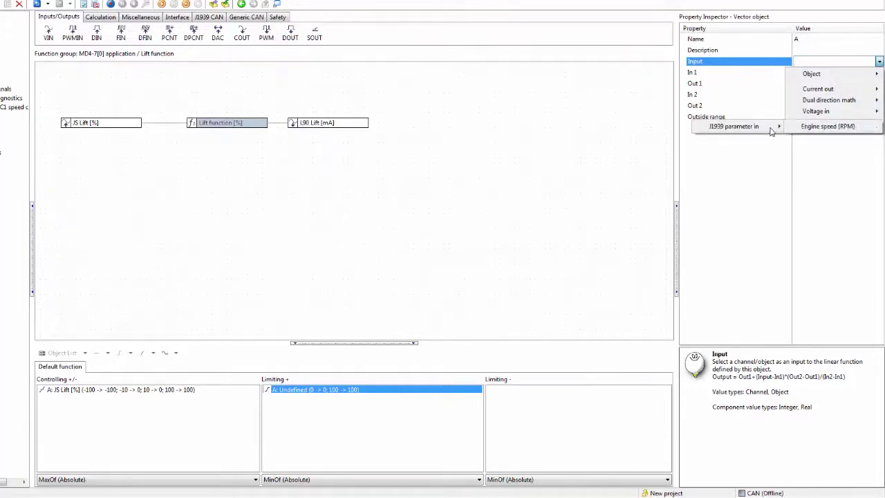
left_click(827, 127)
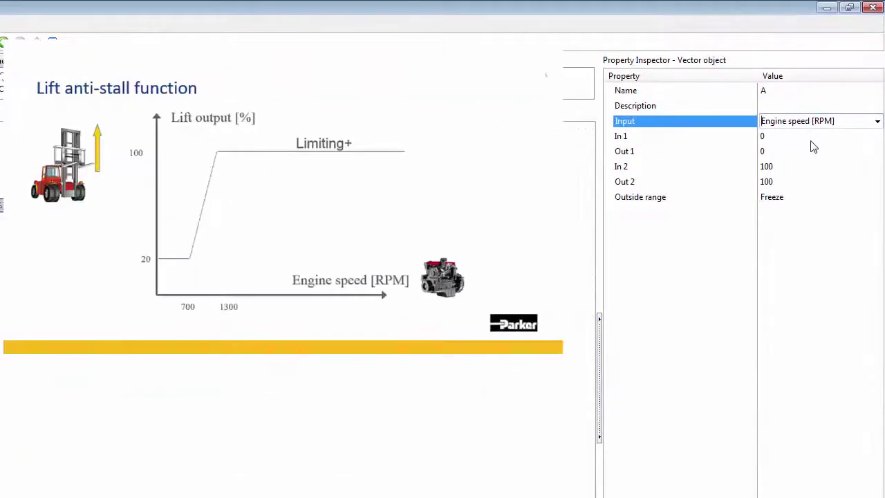
left_click(815, 142)
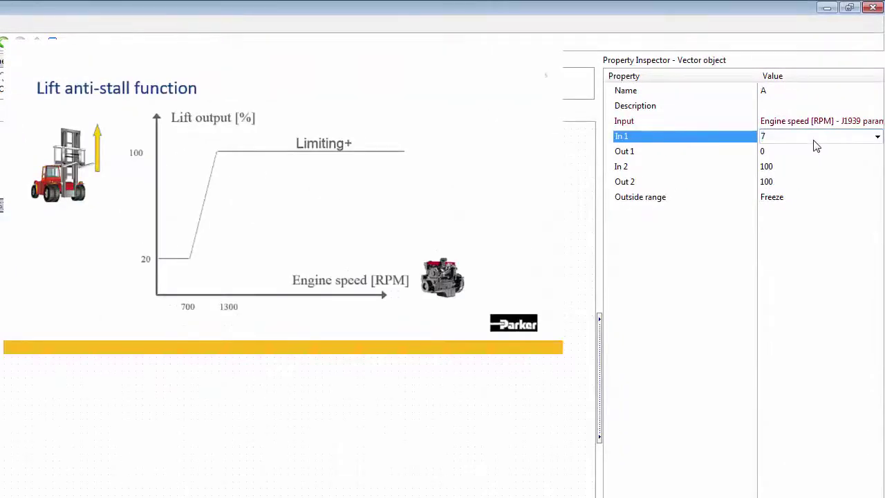
key("Tab")
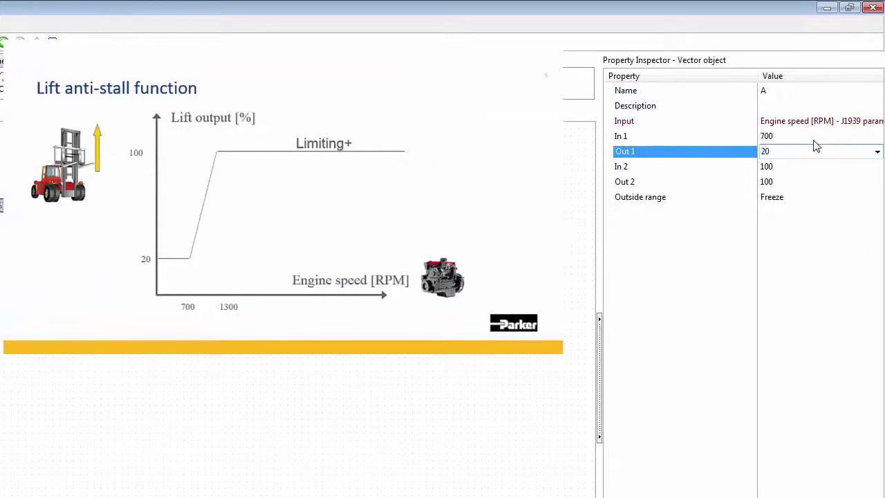
key("Tab")
type("1")
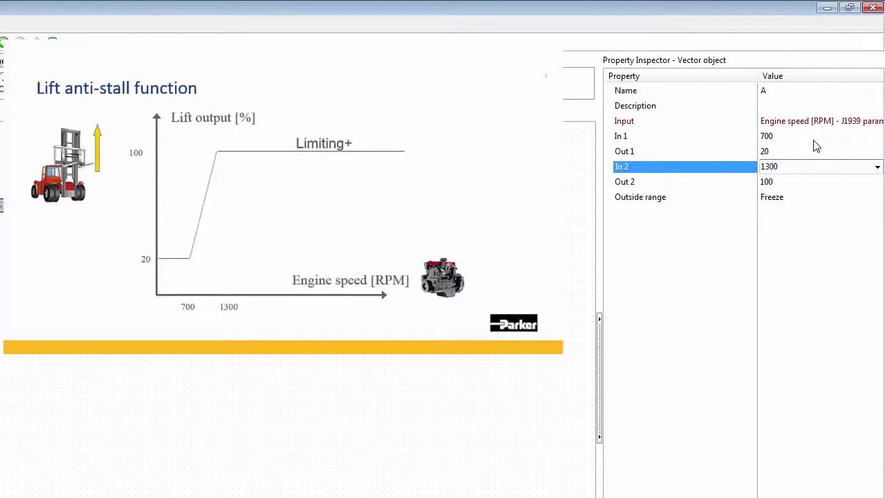
key("Tab")
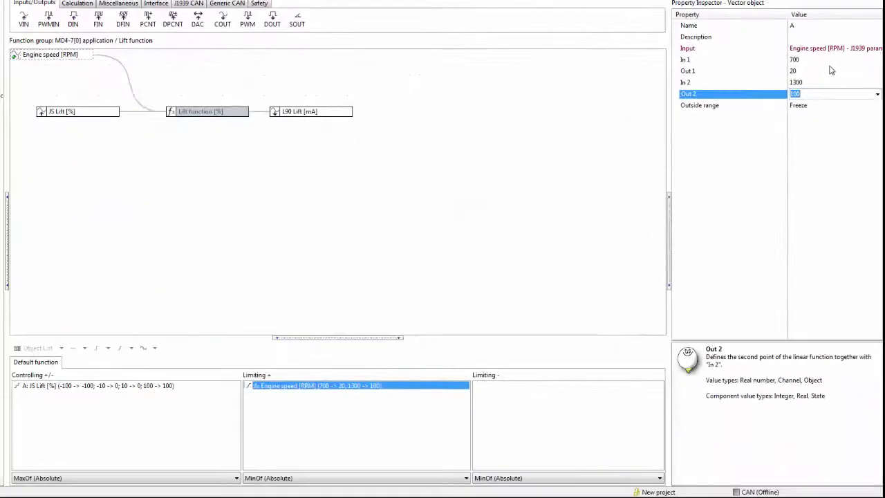
left_click(456, 138)
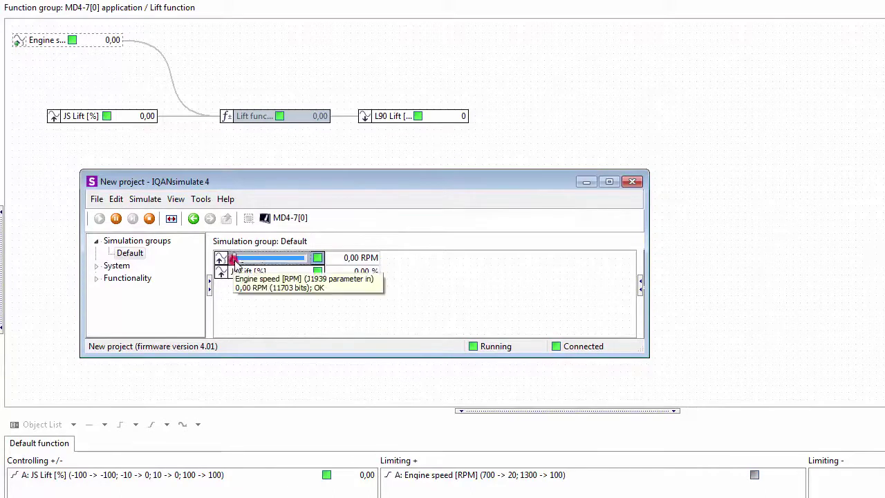
Step: Set simulated engine speed to 1622,13 RPM, then move JS Lift to -20 % and back to 0 %
left_click_drag(235, 257, 239, 262)
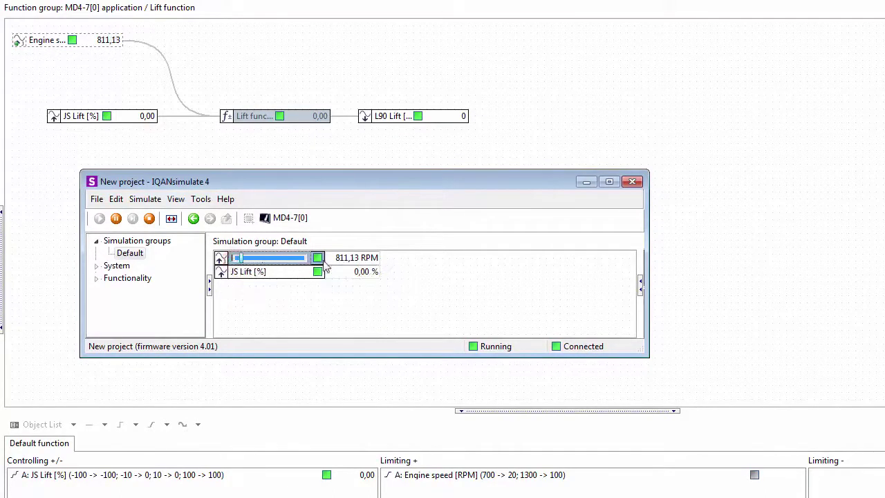
left_click_drag(242, 262, 249, 261)
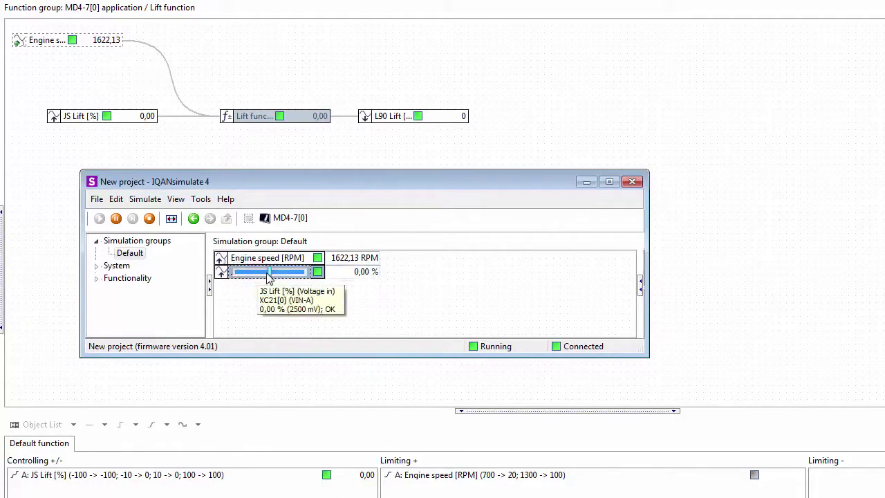
left_click(260, 273)
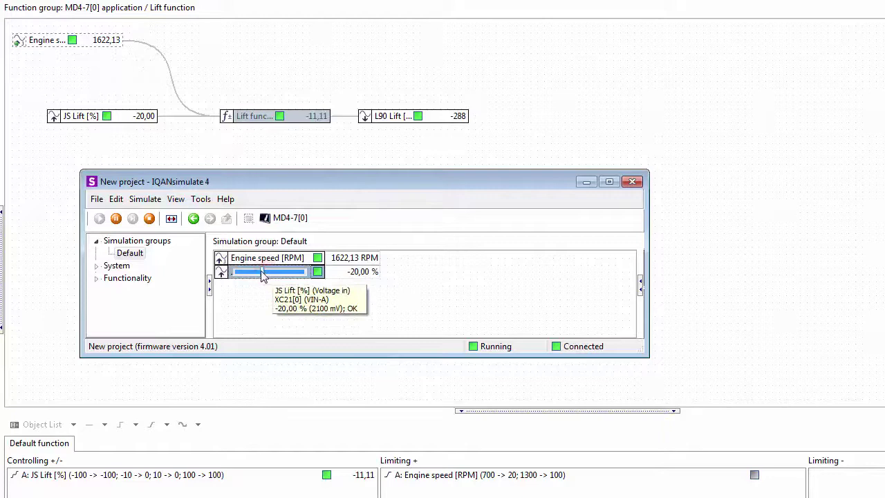
left_click_drag(262, 272, 265, 271)
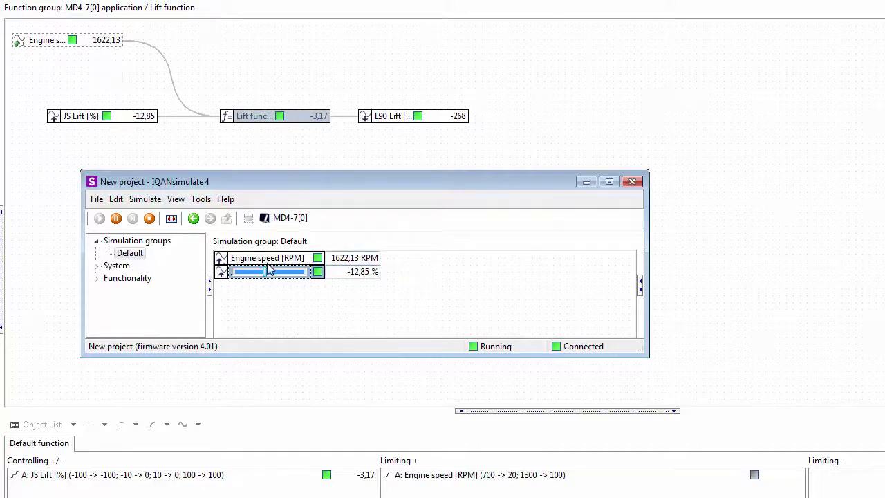
left_click_drag(265, 272, 268, 273)
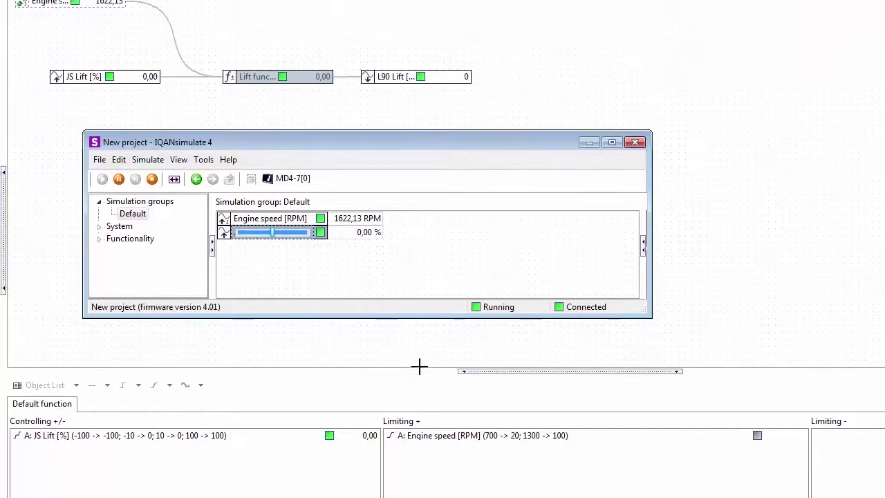
left_click(449, 387)
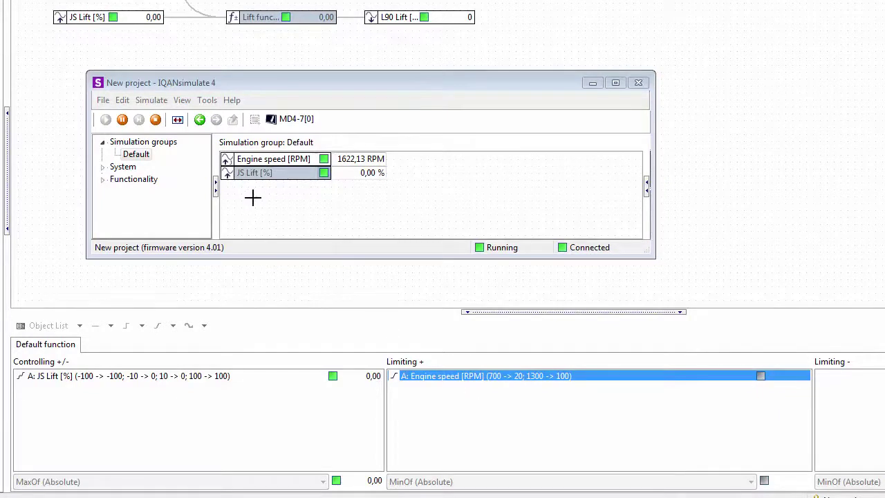
Step: Raise the JS Lift joystick to about 82 %
left_click(264, 177)
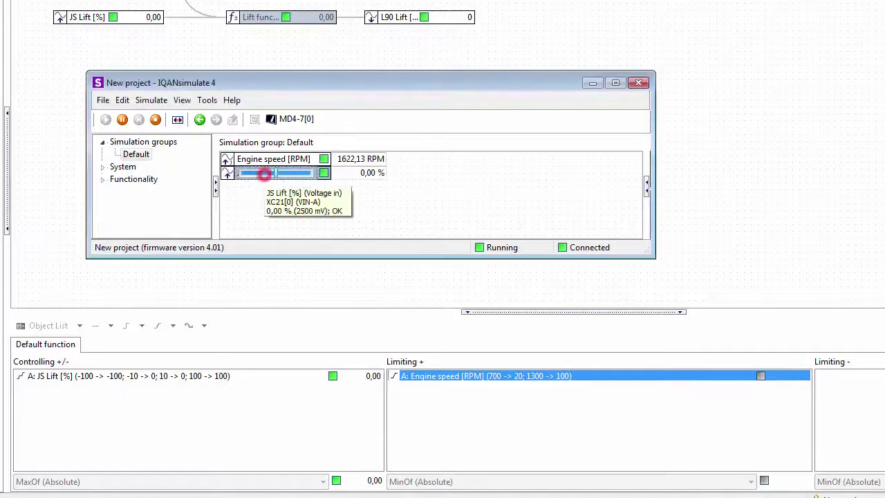
left_click_drag(275, 177, 282, 174)
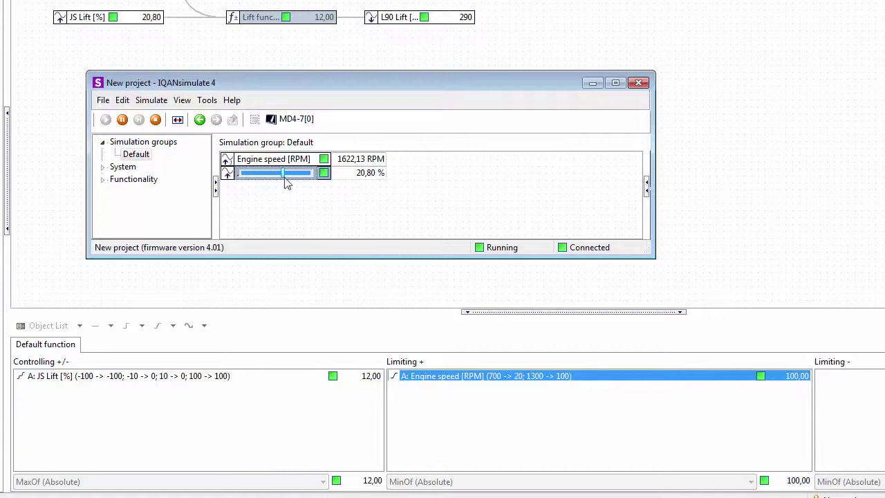
mouse_move(287, 178)
left_click_drag(287, 178, 306, 178)
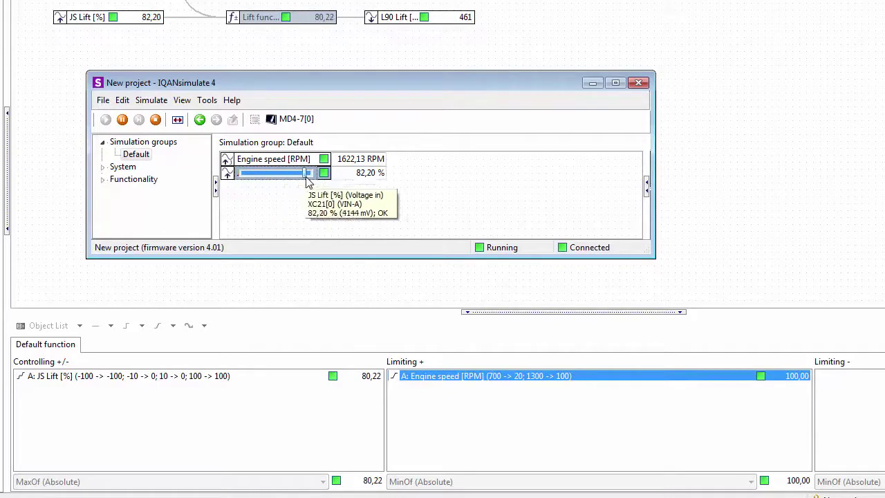
Step: Lower engine speed to about 892 RPM, limiting Lift function to 45,62, then reduce JS Lift
left_click(290, 159)
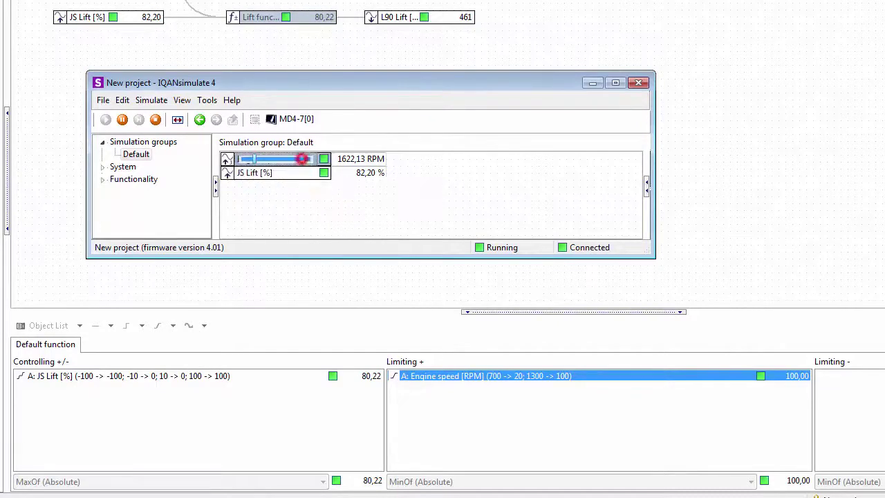
left_click_drag(255, 160, 245, 161)
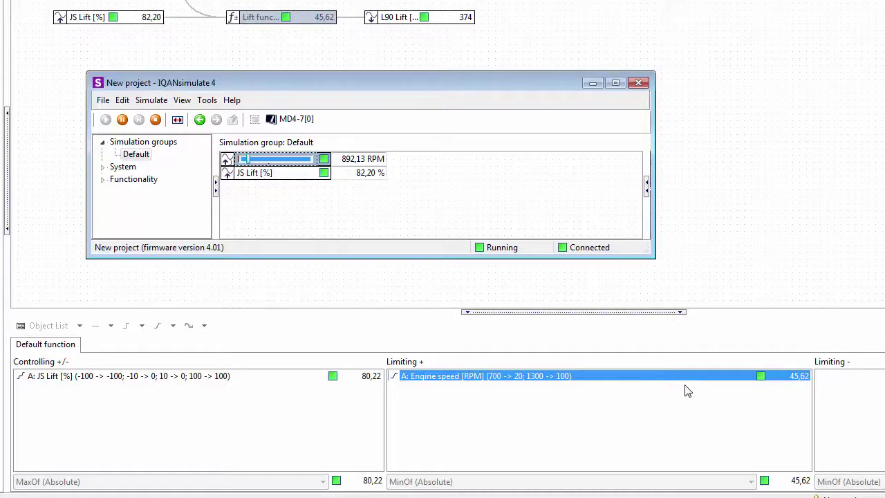
left_click(278, 177)
left_click_drag(305, 177, 261, 175)
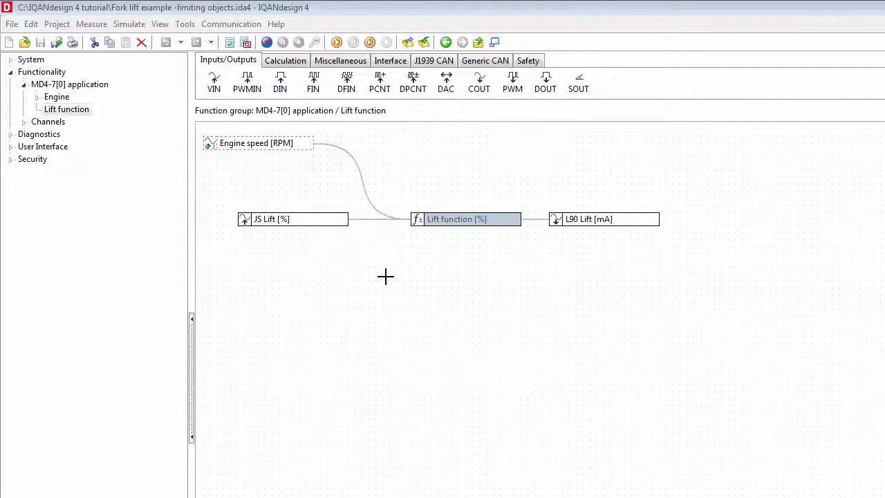
Step: Place a new digital input below JS Lift and name it 'Driver in seat switch'
left_click(284, 83)
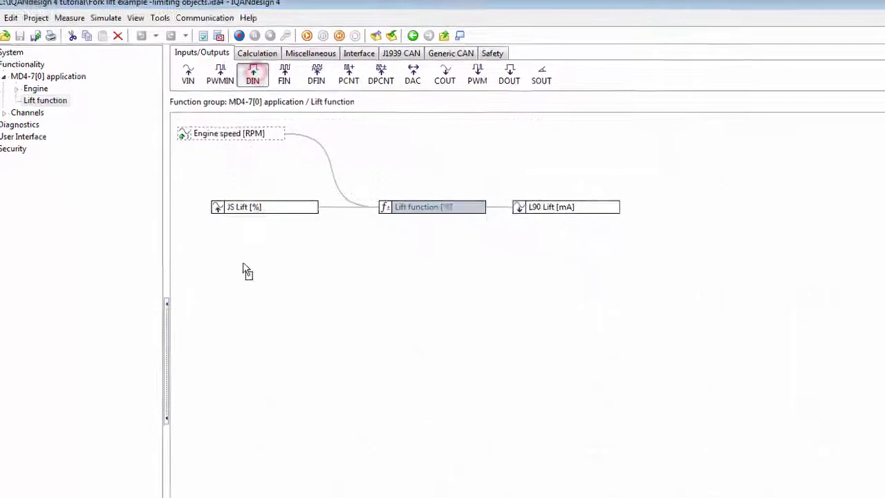
left_click(244, 271)
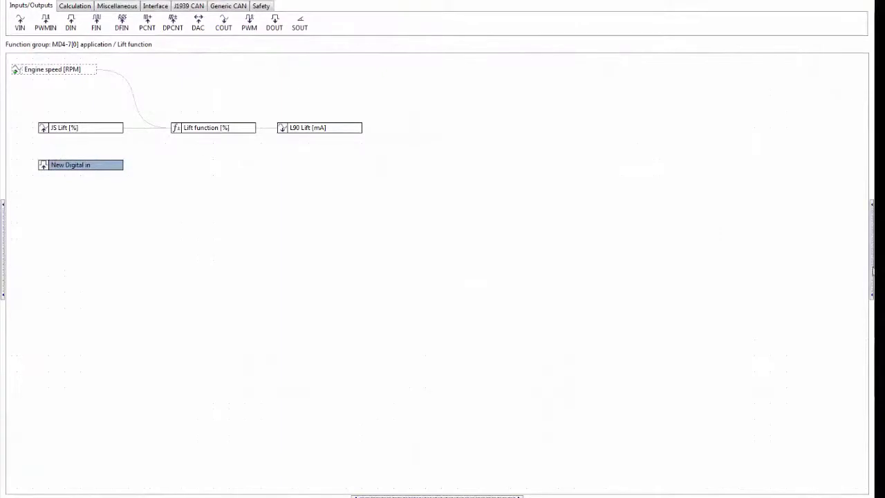
left_click(871, 272)
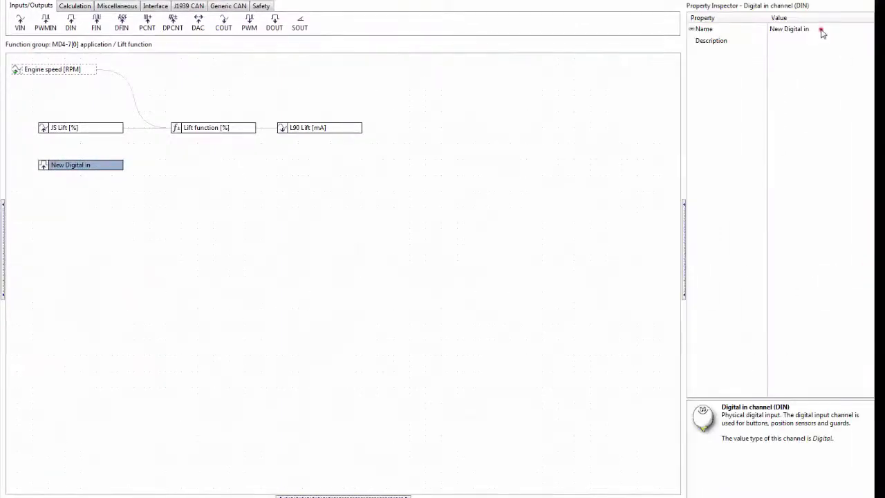
left_click(821, 29)
type("Driver")
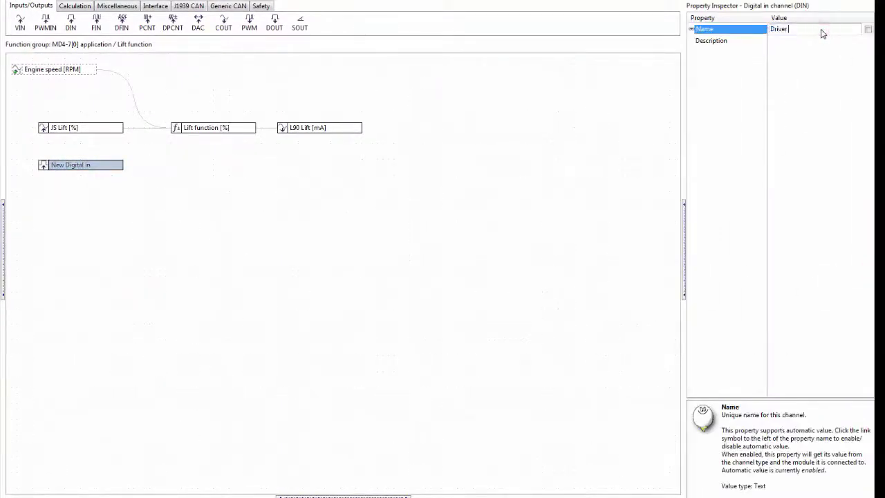
type(" in seat switch")
key("Return")
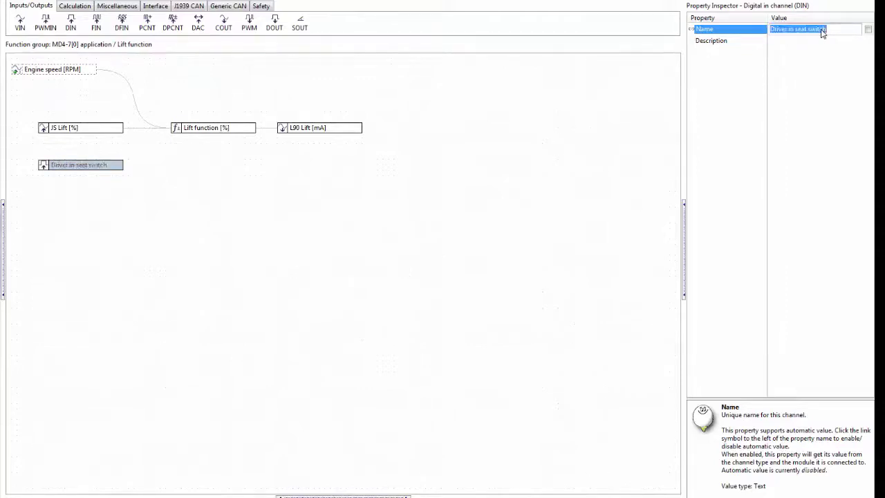
Step: Open the Lift function's settings and select the Driver in seat switch input
left_click(164, 166)
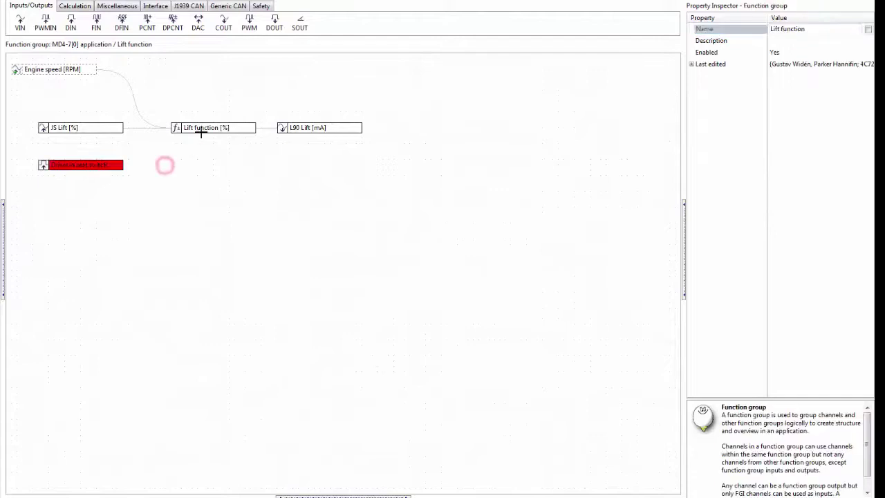
left_click(202, 129)
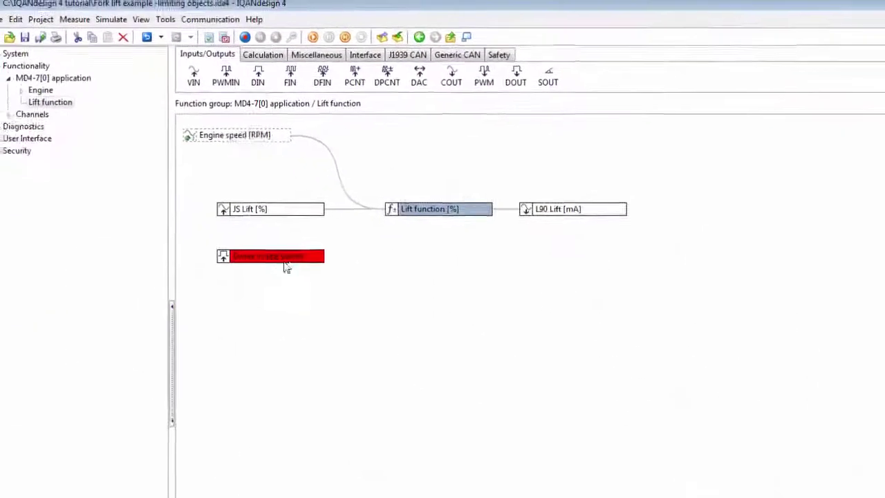
mouse_move(94, 172)
left_click(306, 271)
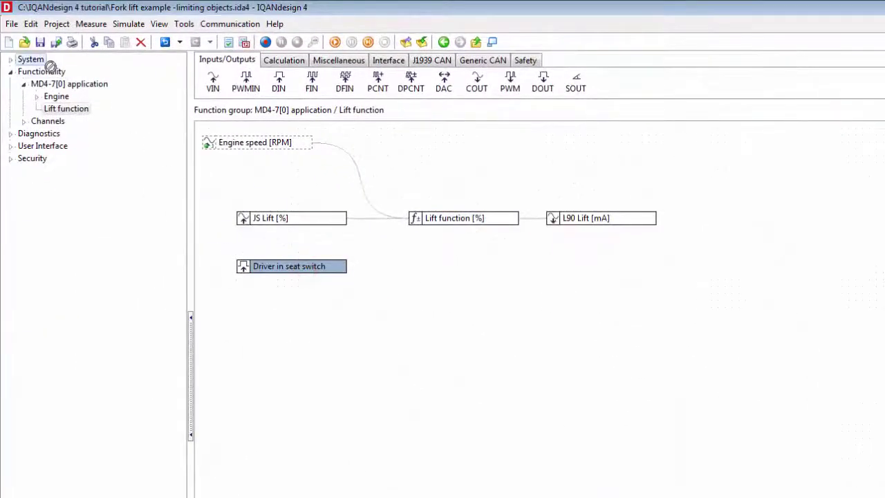
Step: Add a Limiting + dual object to Lift function, input Driver in seat switch, outputting 100 when true
left_click(10, 59)
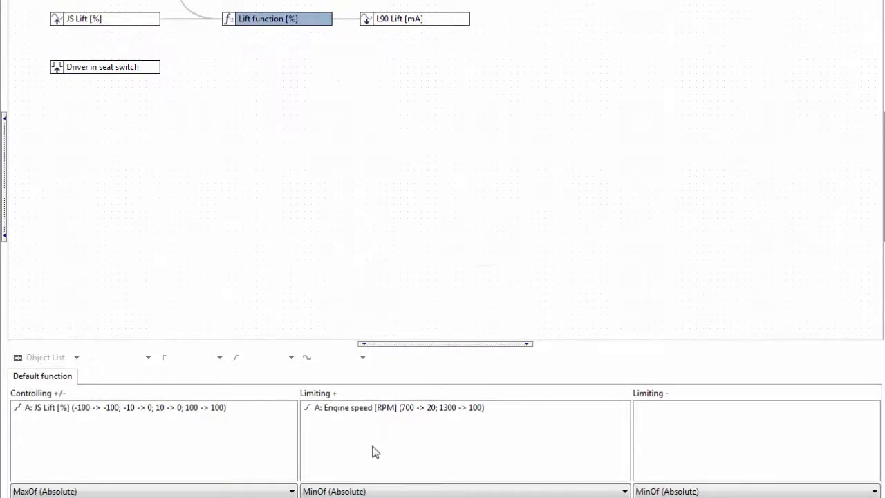
right_click(374, 451)
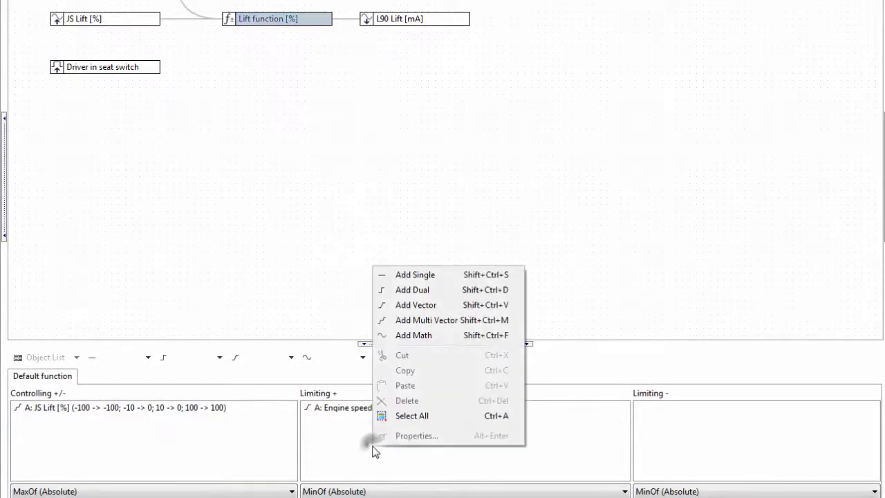
left_click(450, 297)
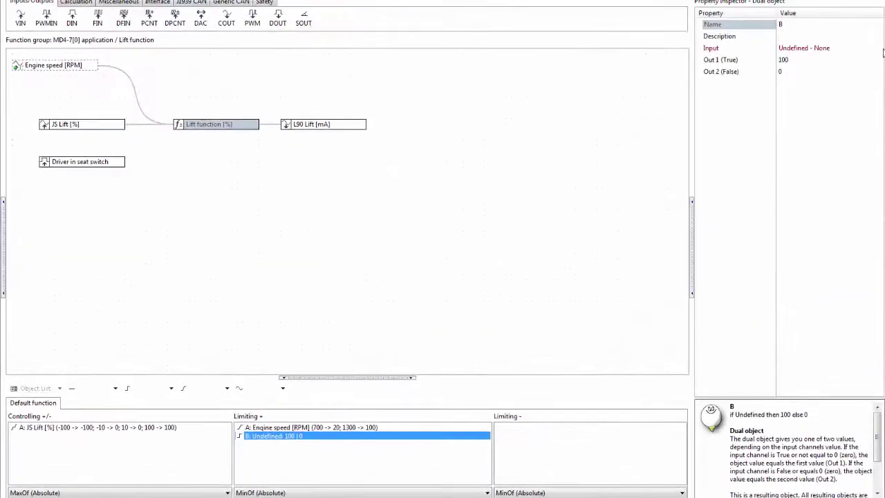
left_click(878, 48)
mouse_move(822, 91)
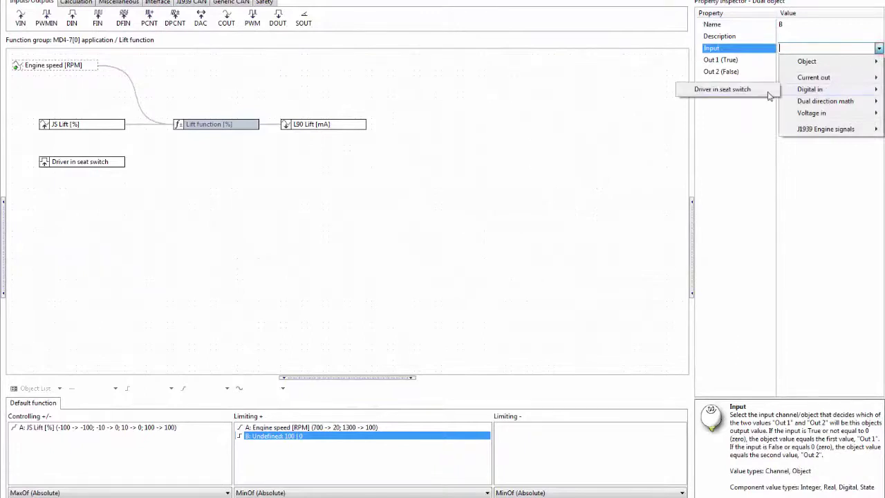
left_click(758, 90)
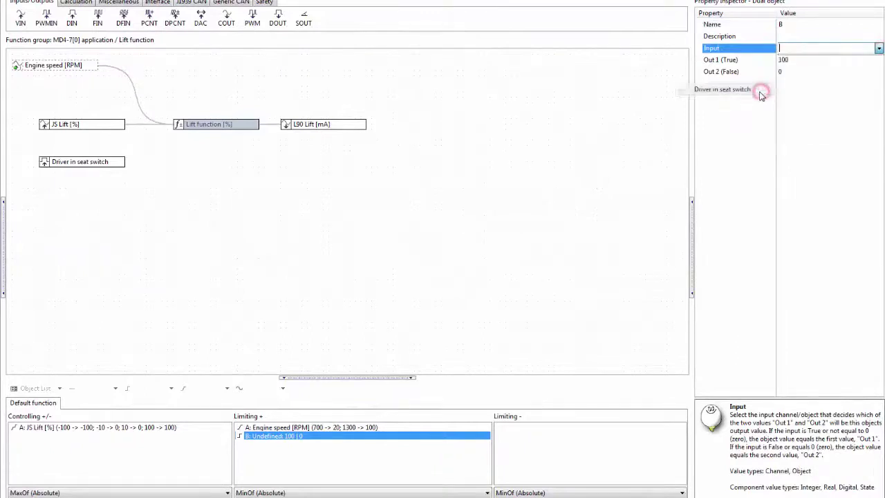
left_click(743, 61)
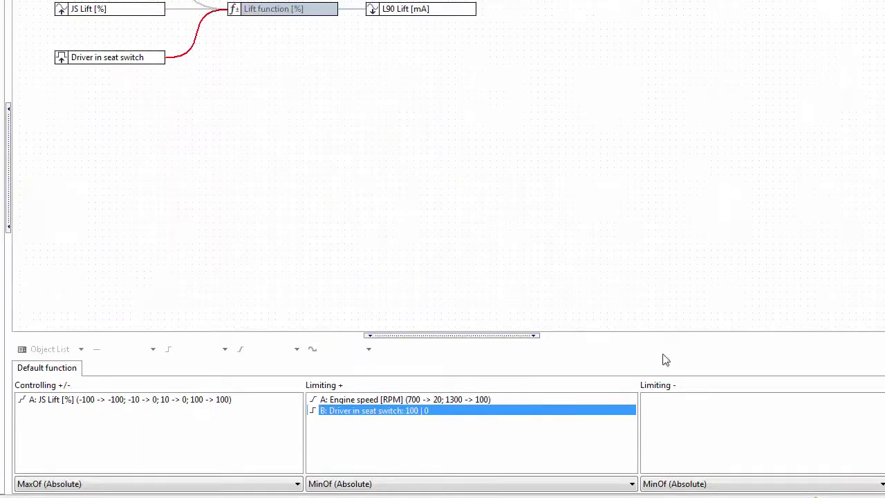
left_click(545, 401)
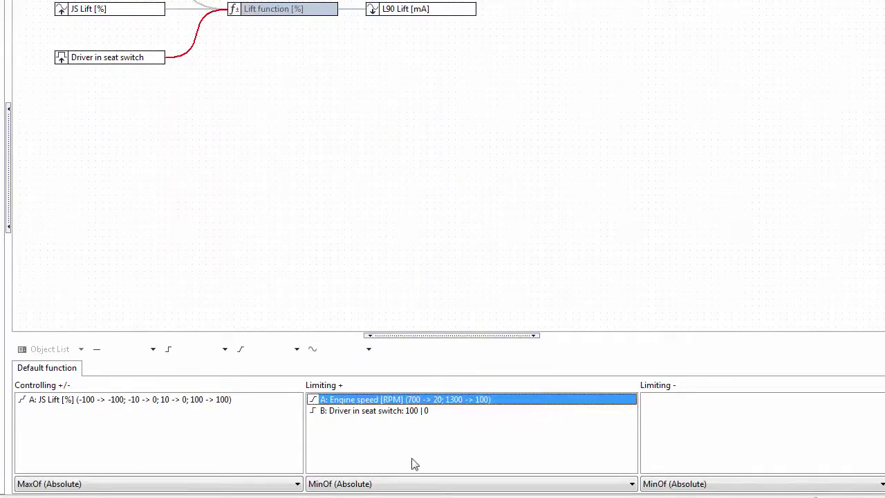
left_click(393, 414)
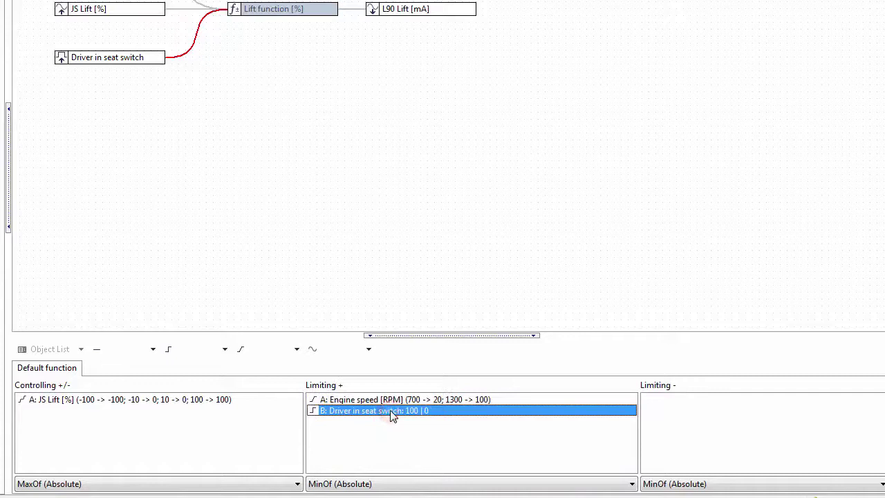
left_click(396, 484)
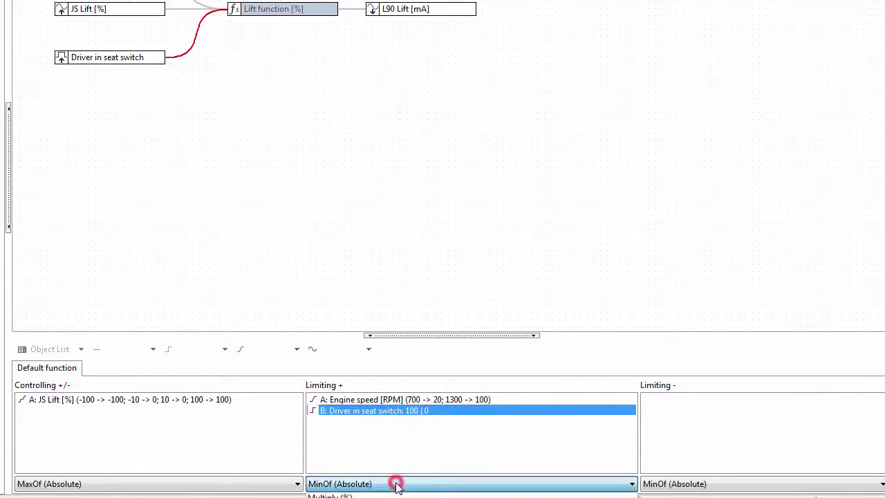
left_click(397, 485)
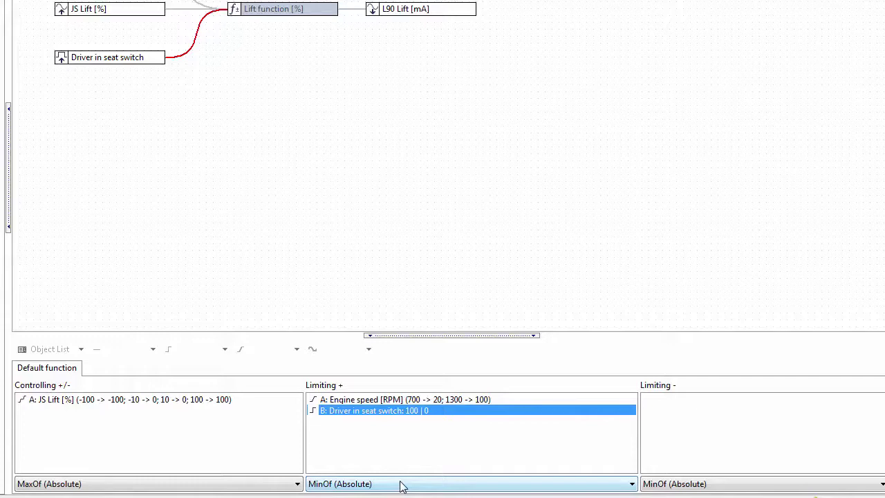
left_click(683, 412)
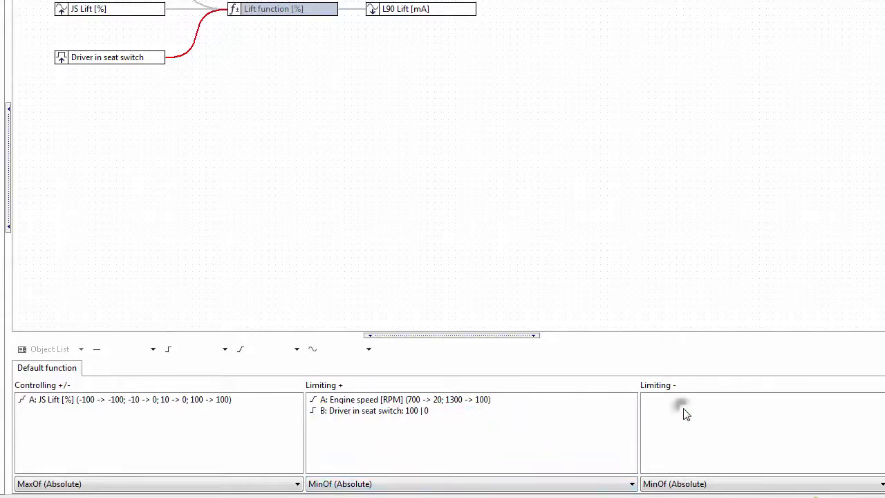
Step: Add a dual object to Lift function's Limiting - list, driven by Driver in seat switch
right_click(683, 412)
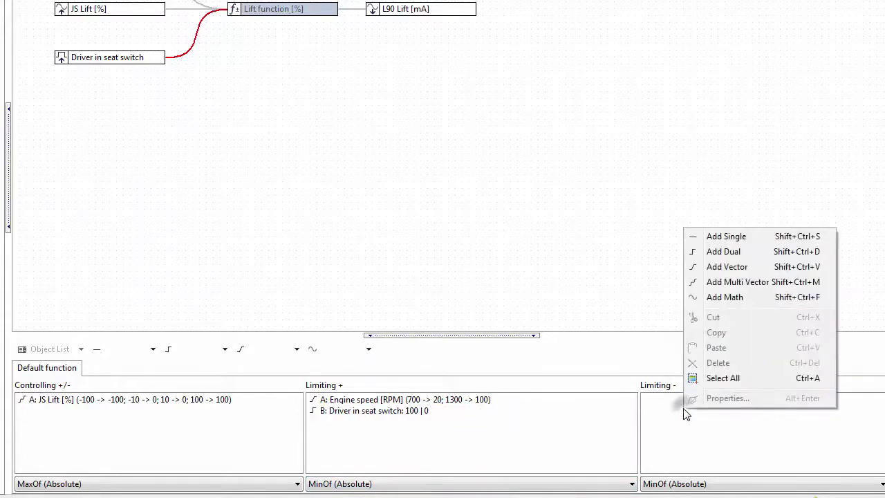
left_click(790, 252)
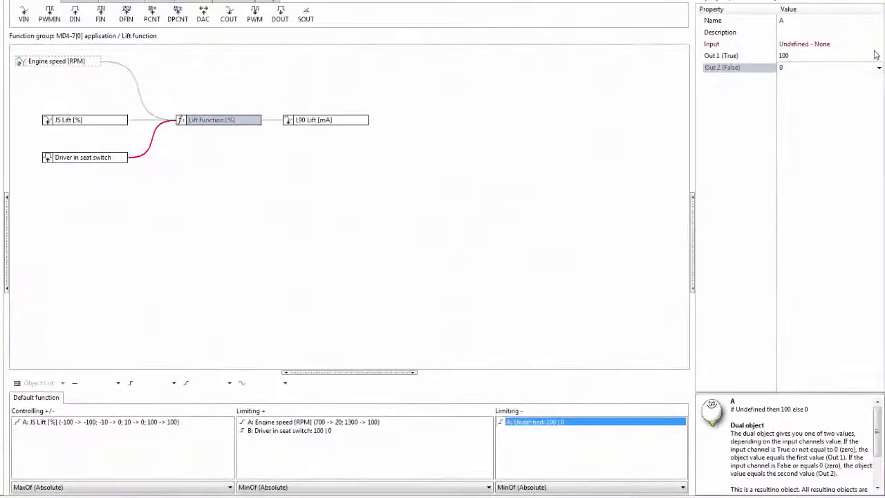
left_click(883, 39)
left_click(882, 40)
mouse_move(812, 85)
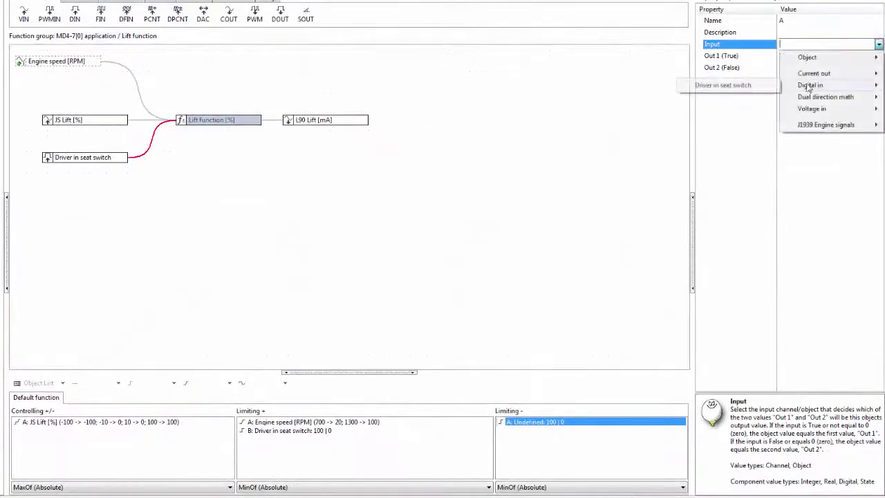
left_click(753, 87)
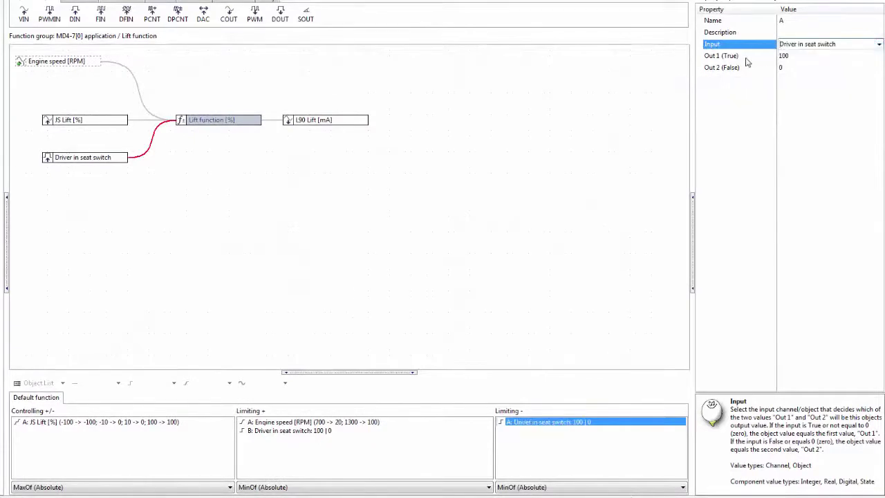
Step: Set the dual's true output to -100, keeping the false output at 0
left_click(747, 56)
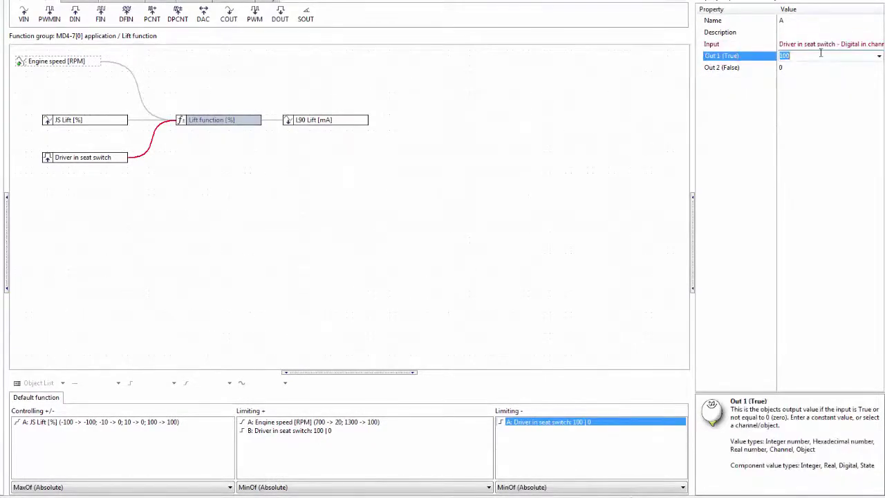
type("-")
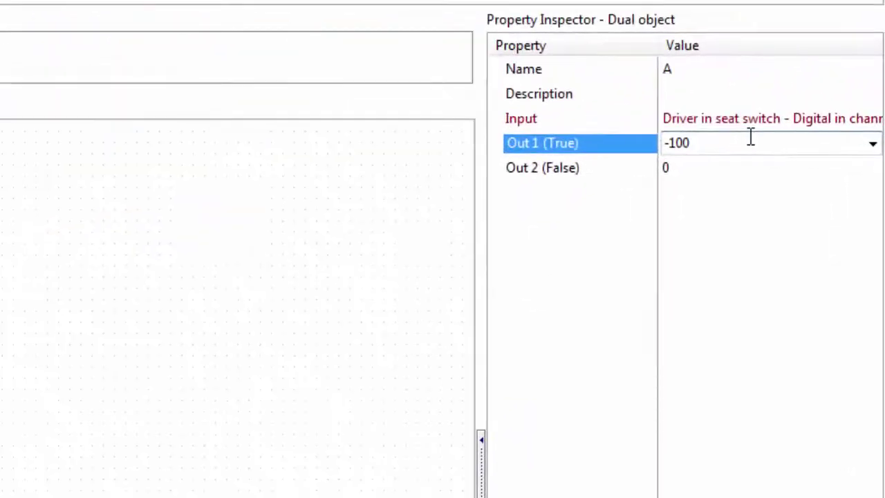
key("Down")
key("Up")
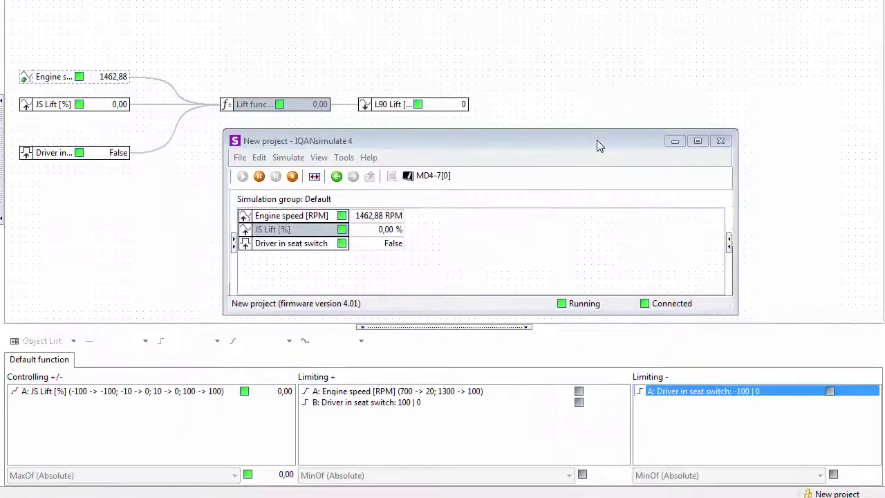
Step: In IQANsimulate, raise JS Lift to about 27 % (26,75 %) with nobody seated
left_click(596, 139)
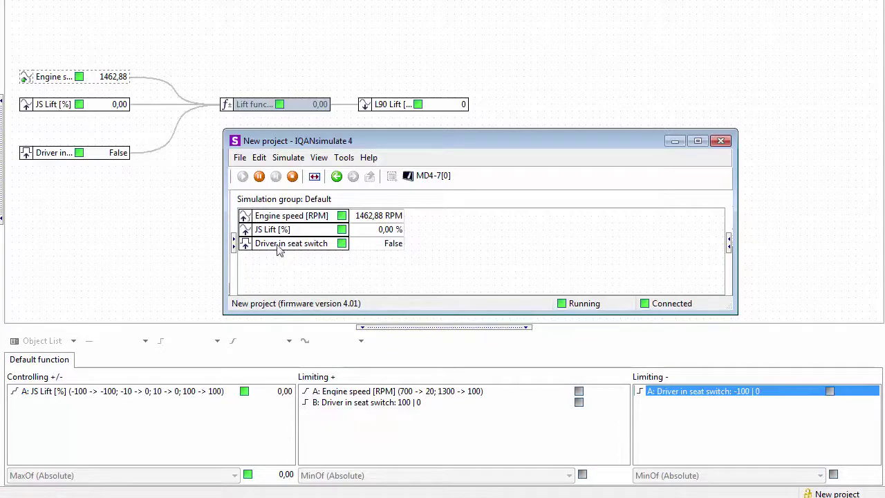
left_click(293, 230)
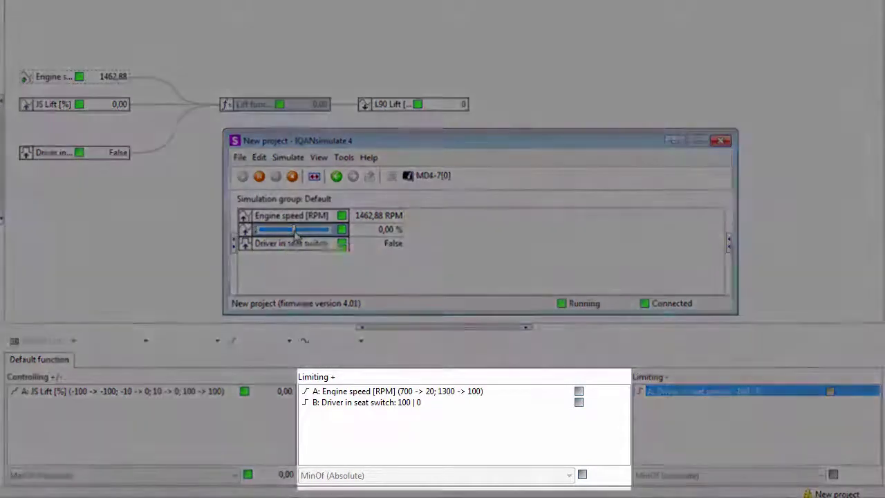
left_click_drag(294, 232, 305, 235)
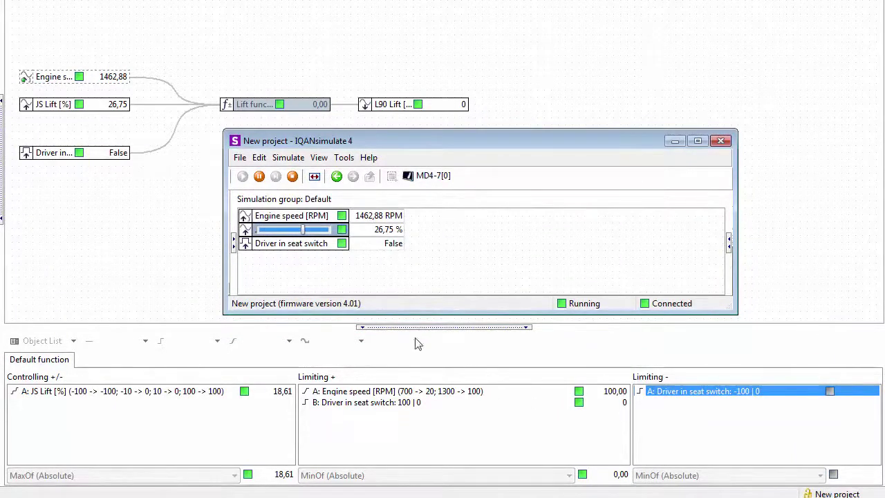
Step: Set Driver in seat switch to True and check L90 Lift outputs 307 mA
mouse_move(302, 234)
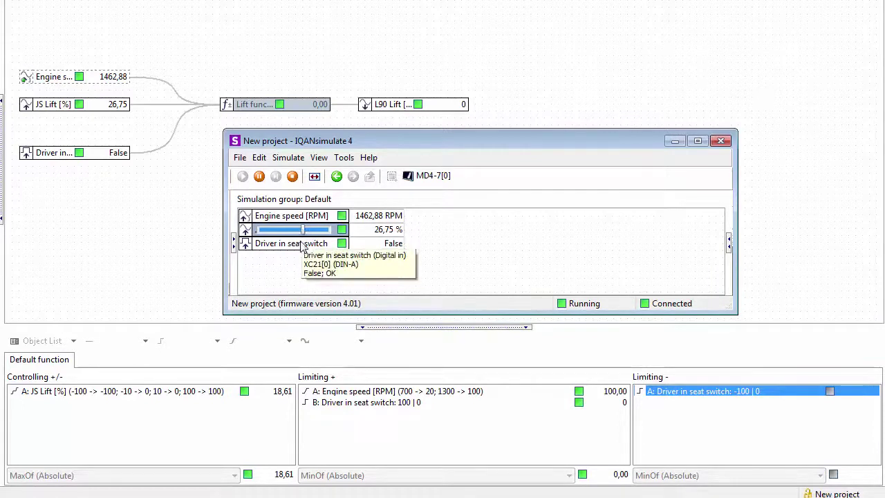
left_click(295, 249)
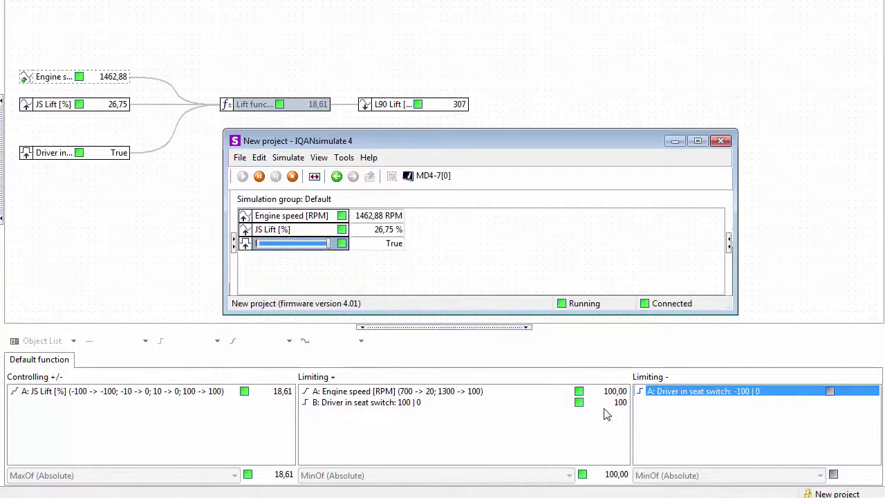
left_click(436, 109)
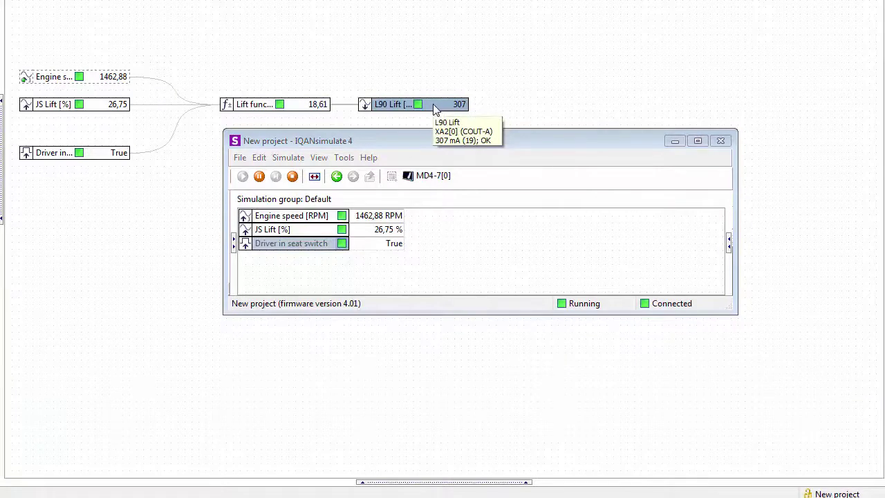
Step: Lower JS Lift to about -66 % with the driver seated, then set the seat switch False and JS Lift back to 0 %
left_click(311, 109)
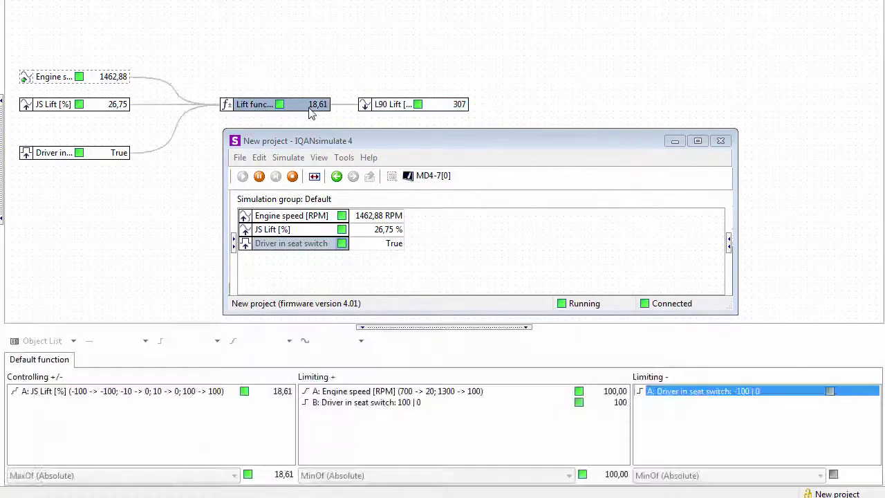
left_click(304, 231)
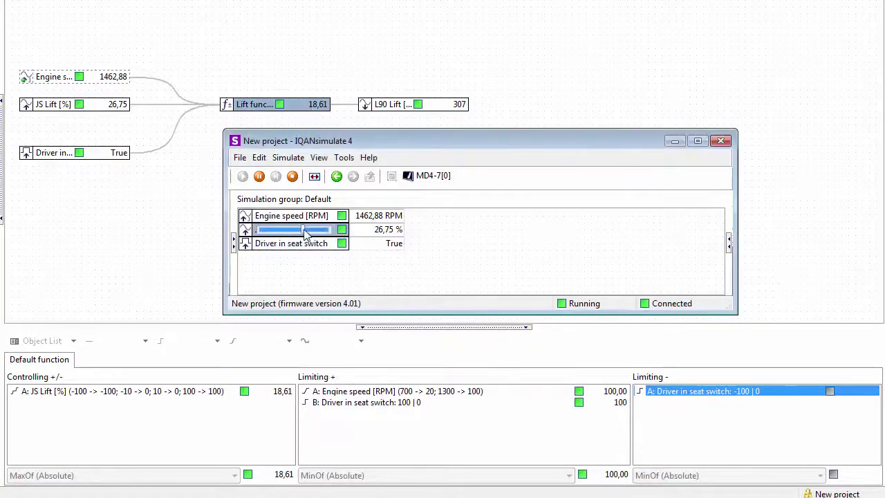
left_click_drag(304, 232, 272, 230)
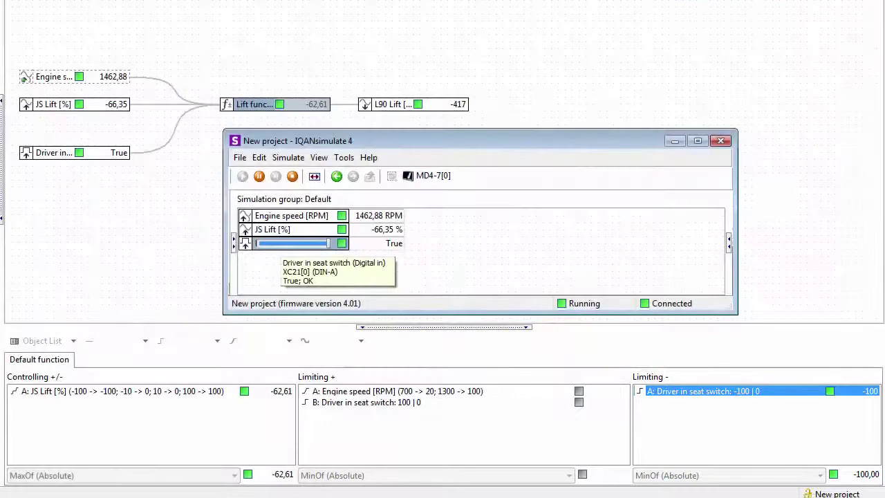
left_click(282, 247)
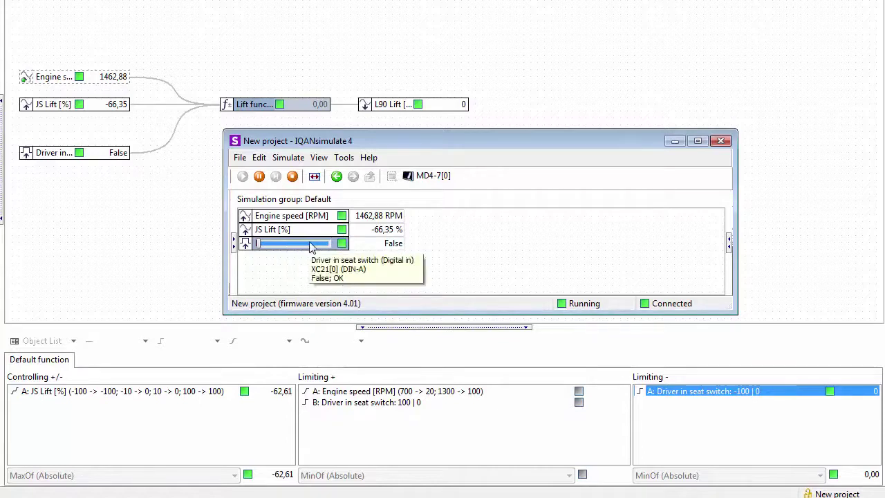
left_click_drag(270, 230, 294, 230)
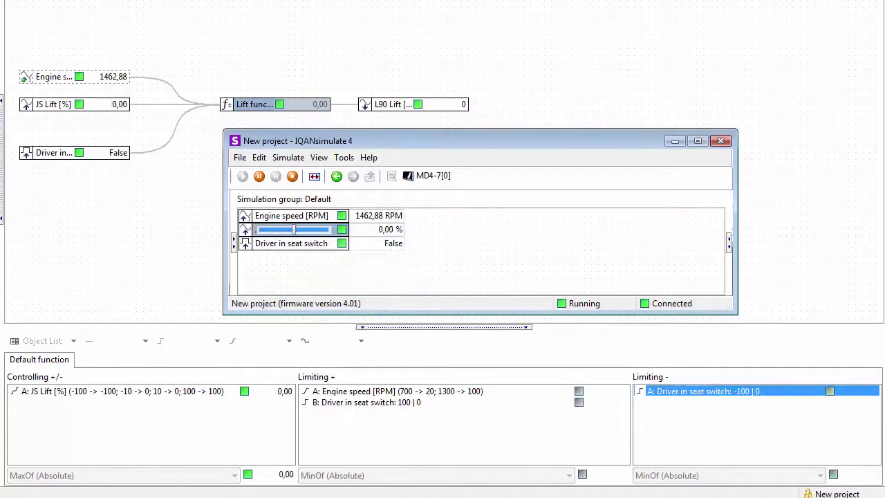
Step: Raise JS Lift to 48,50 %, set Driver in seat switch True, then lower JS Lift to -91,50 %
left_click(150, 392)
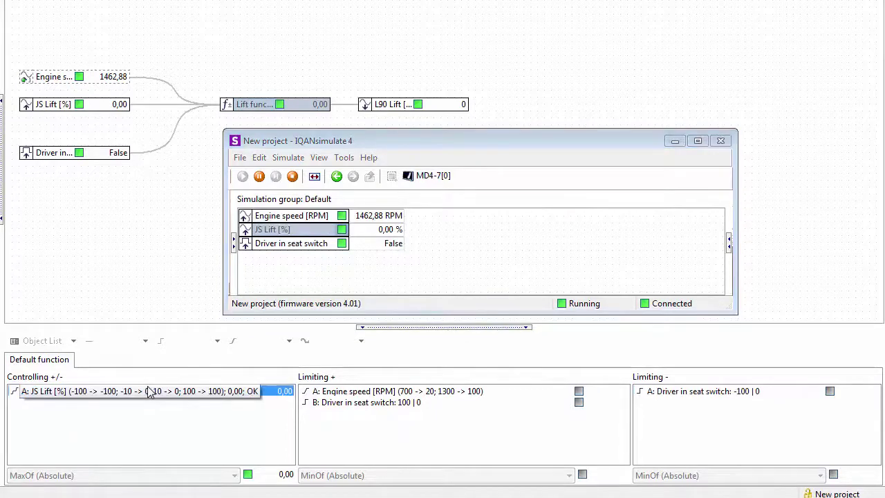
left_click(293, 230)
left_click_drag(294, 230, 310, 230)
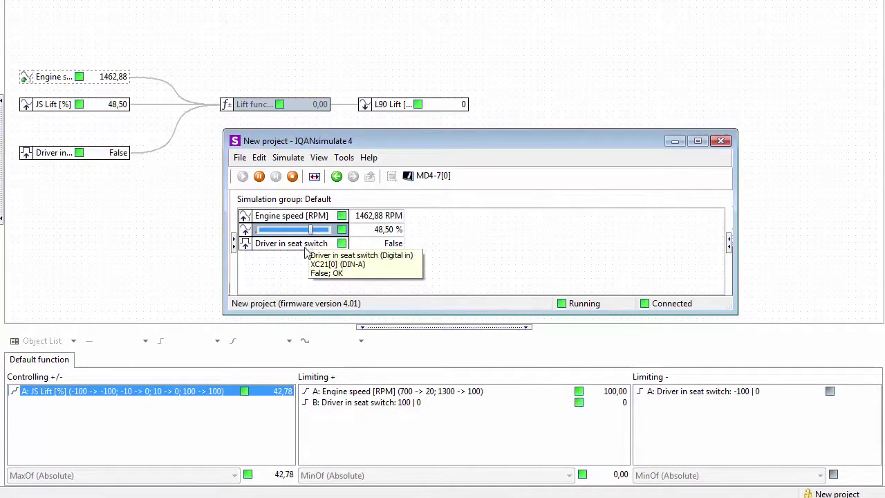
left_click(294, 250)
left_click(294, 250)
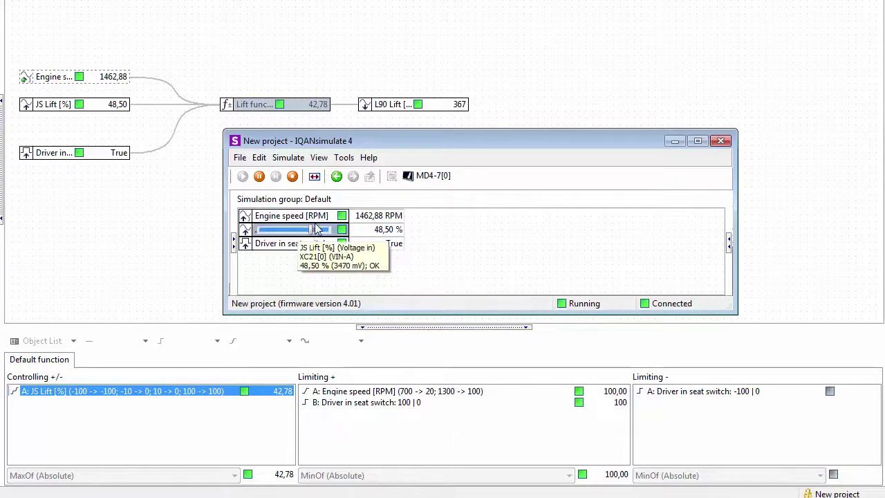
left_click_drag(316, 229, 261, 231)
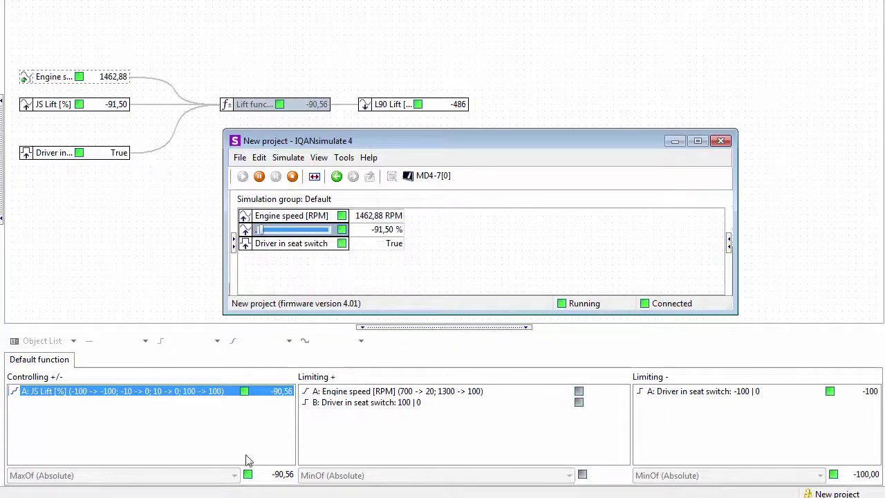